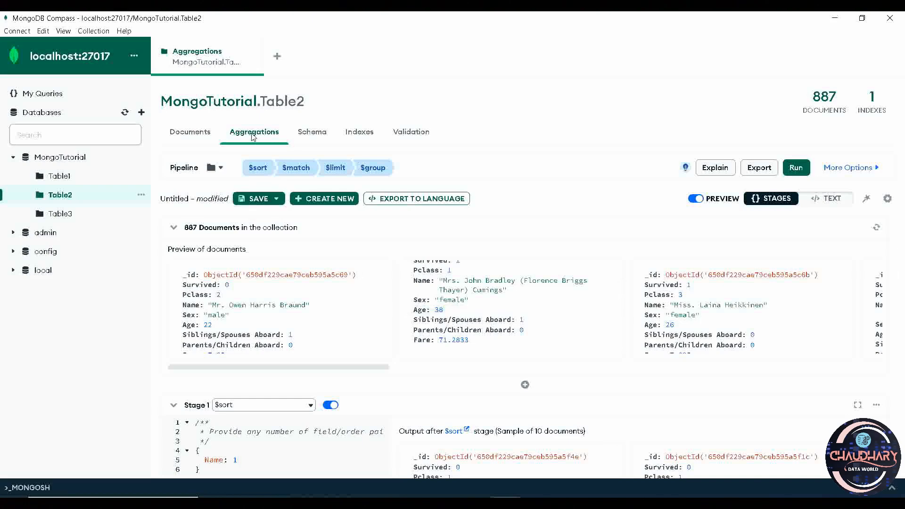
View the Table2 documents with the additional query options expanded, and return to the aggregation pipeline.
left_click(196, 137)
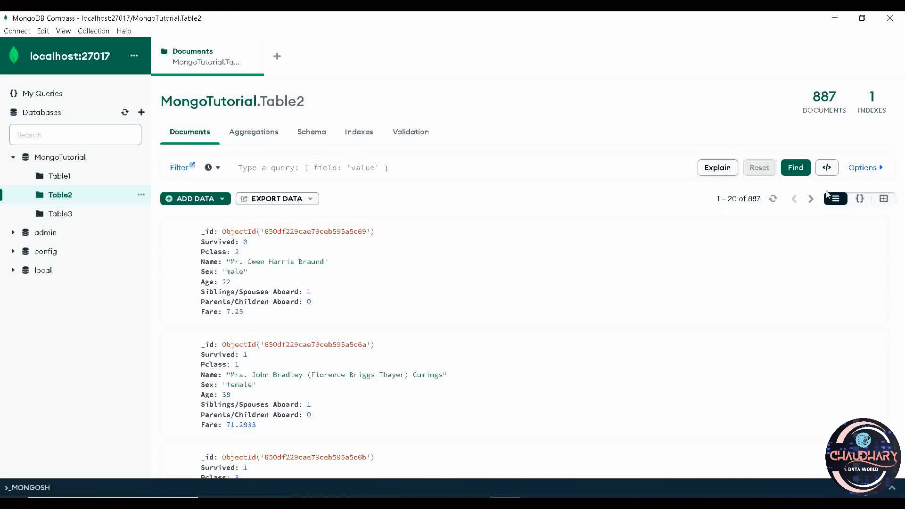
left_click(864, 168)
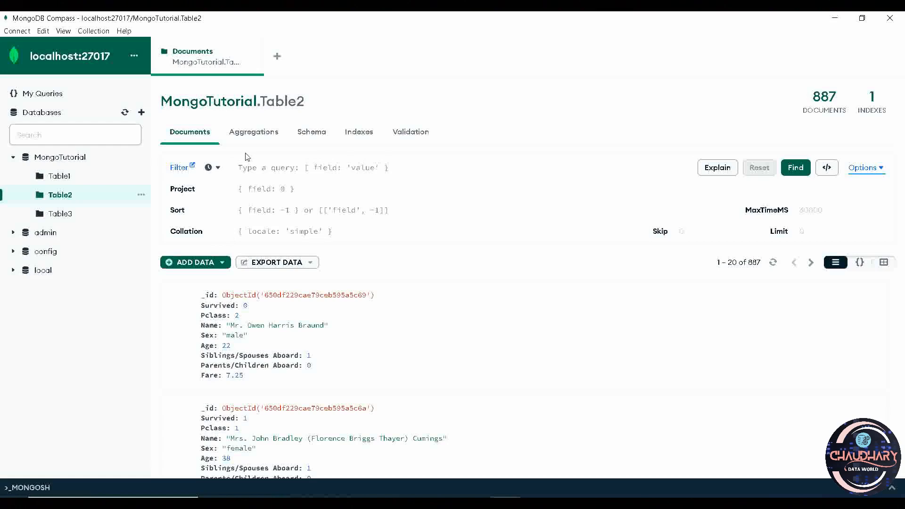
left_click(270, 142)
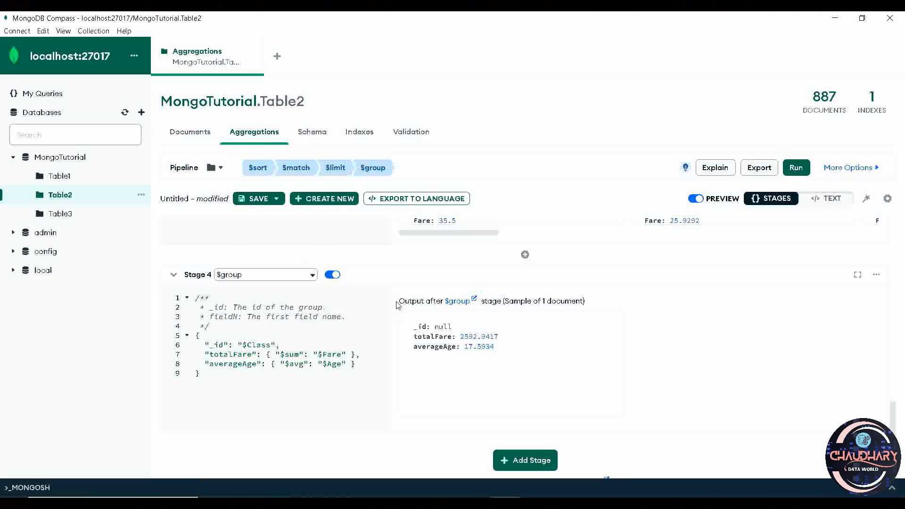
Review the Table2 aggregation pipeline's overview and its $sort, $match, $limit and $group stages in order.
scroll(377, 330, "up", 15)
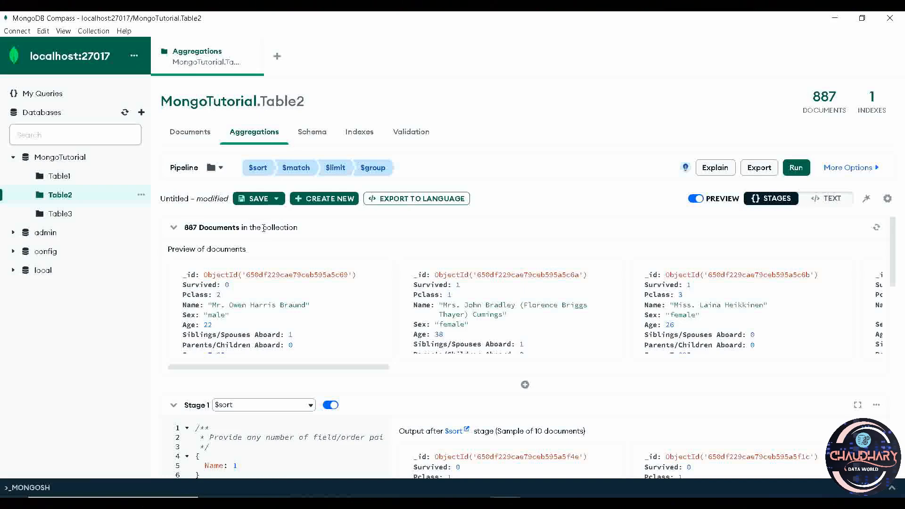
scroll(500, 400, "down", 5)
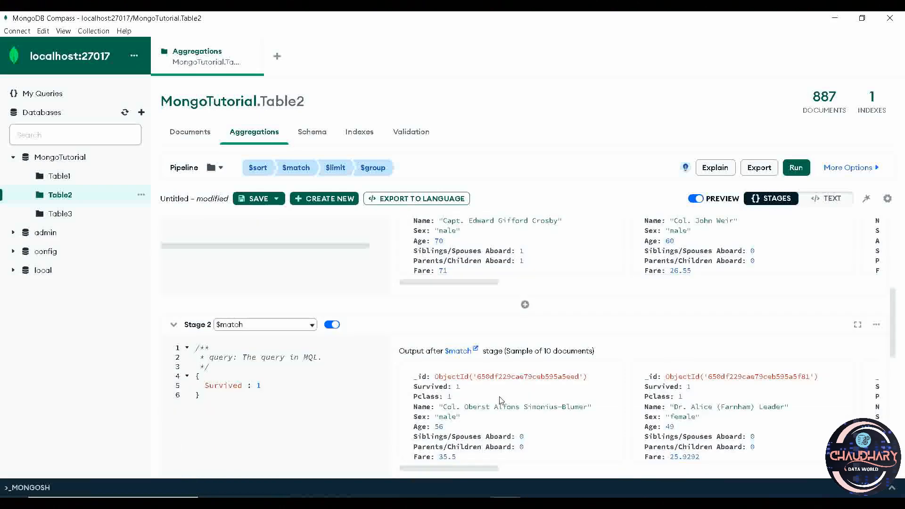
scroll(501, 400, "down", 10)
scroll(503, 389, "up", 15)
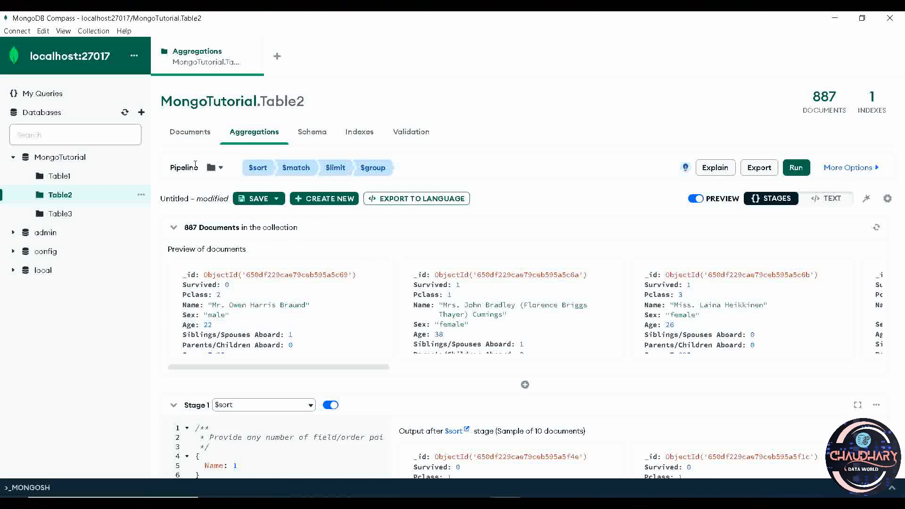
left_click_drag(171, 168, 201, 169)
left_click_drag(417, 175, 229, 175)
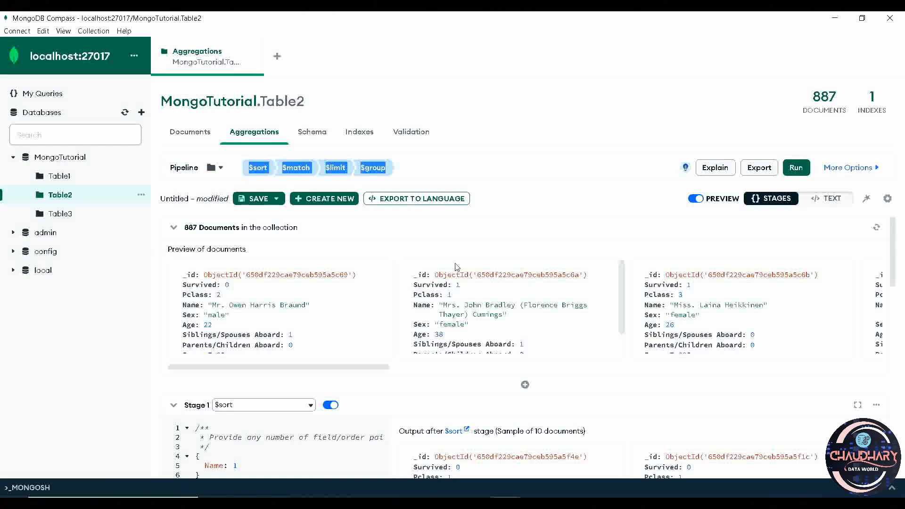
scroll(457, 267, "down", 1)
scroll(501, 435, "down", 10)
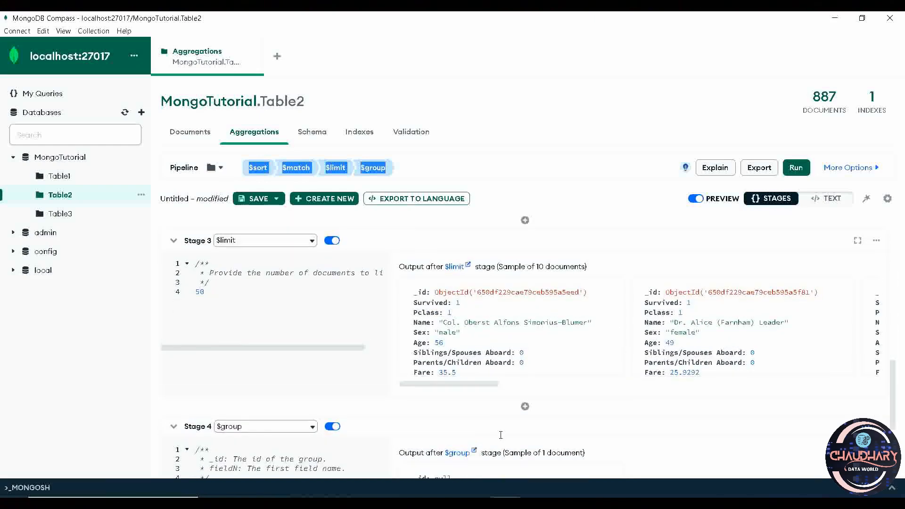
scroll(500, 435, "down", 4)
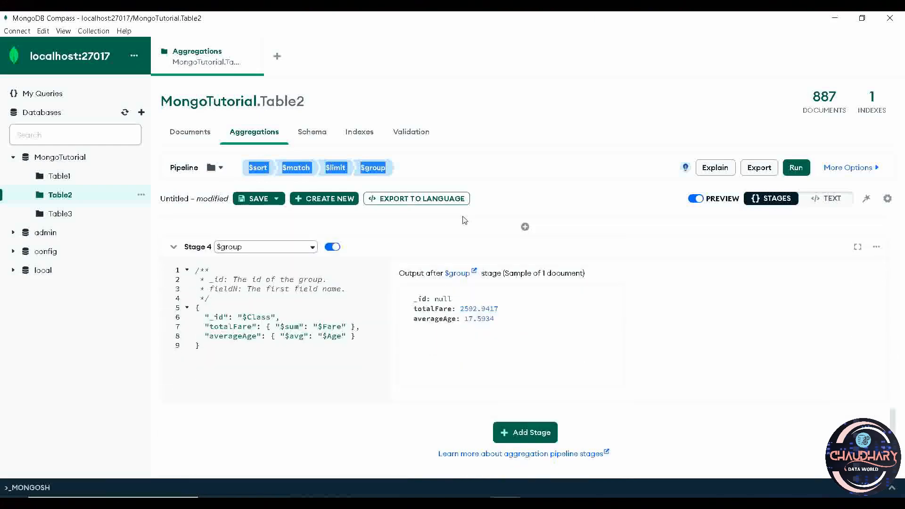
left_click(431, 170)
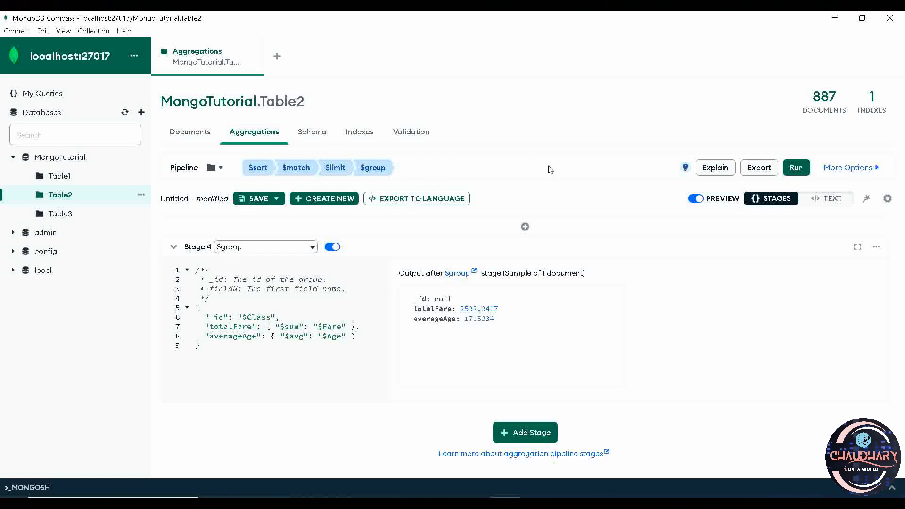
scroll(589, 228, "up", 8)
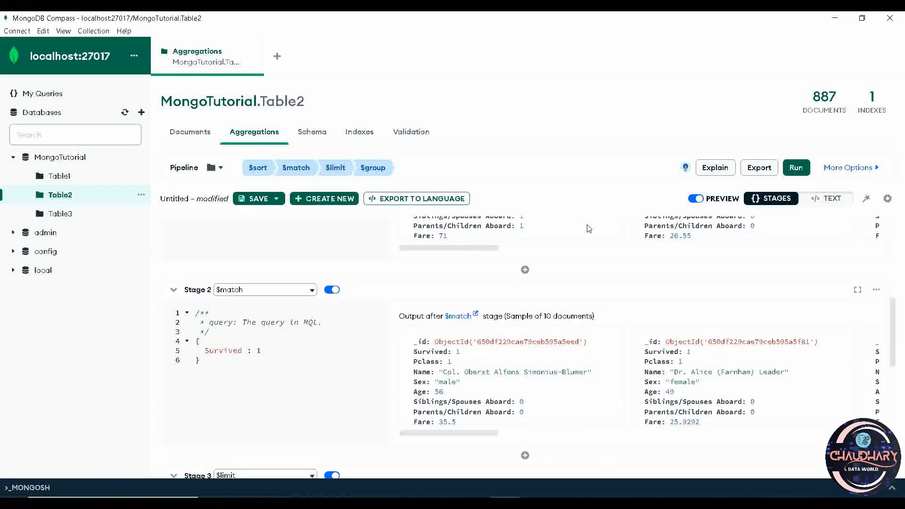
scroll(589, 228, "up", 5)
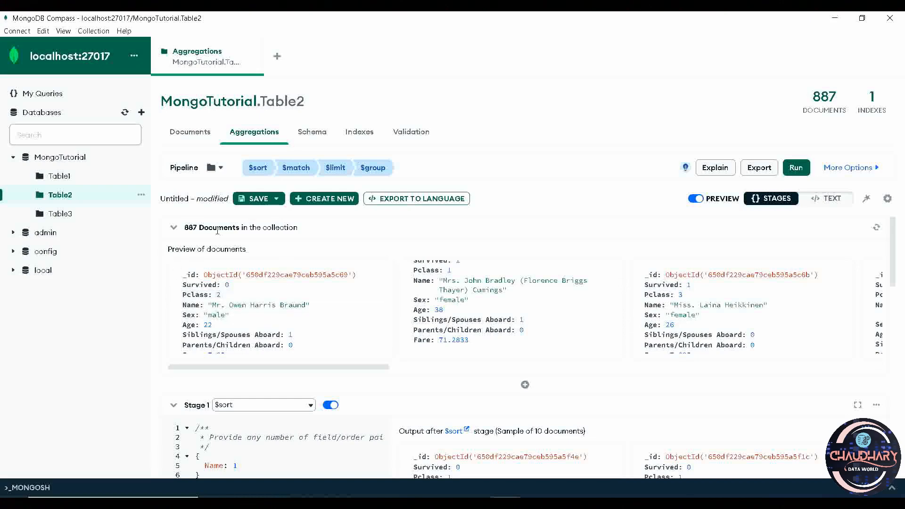
Examine the document preview and document count of the source collection above the first pipeline stage.
left_click_drag(166, 246, 254, 256)
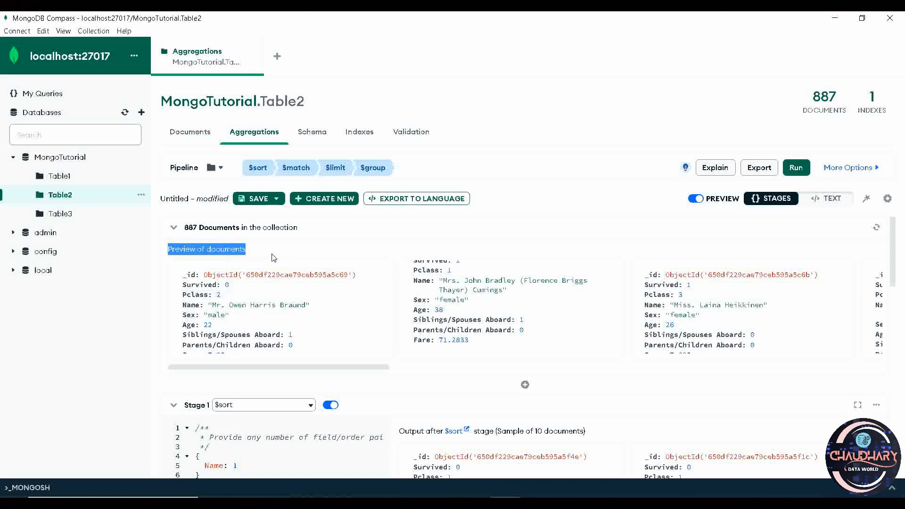
left_click(189, 227)
left_click_drag(185, 227, 240, 227)
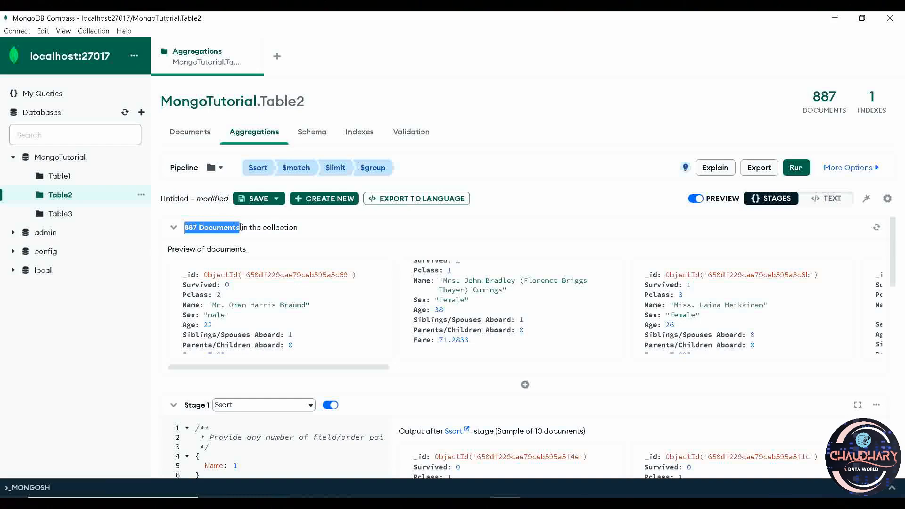
scroll(295, 257, "down", 4)
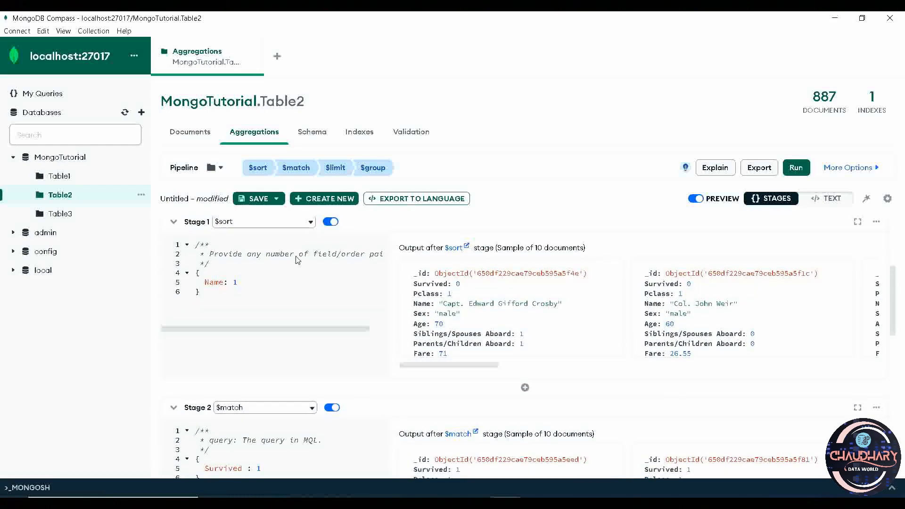
scroll(297, 260, "up", 3)
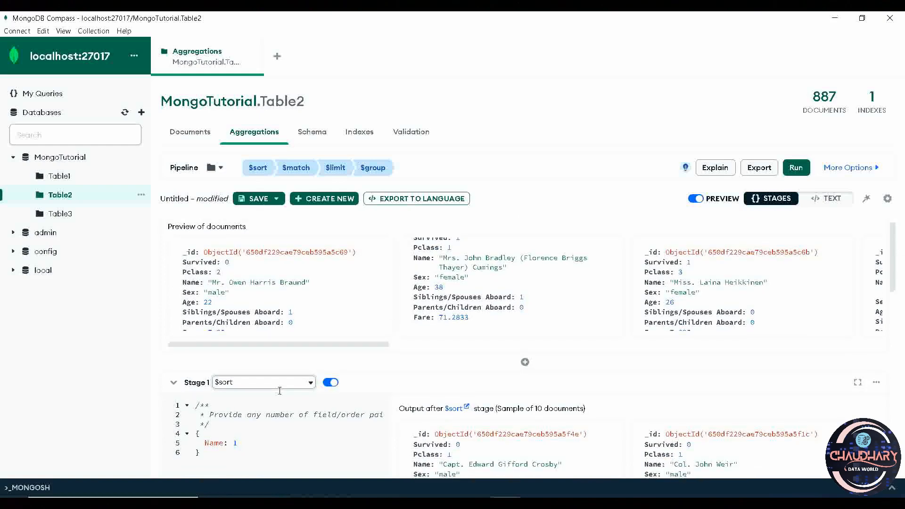
Examine the $sort stage's Name: 1 definition and look through all of its sample output documents.
scroll(259, 373, "down", 2)
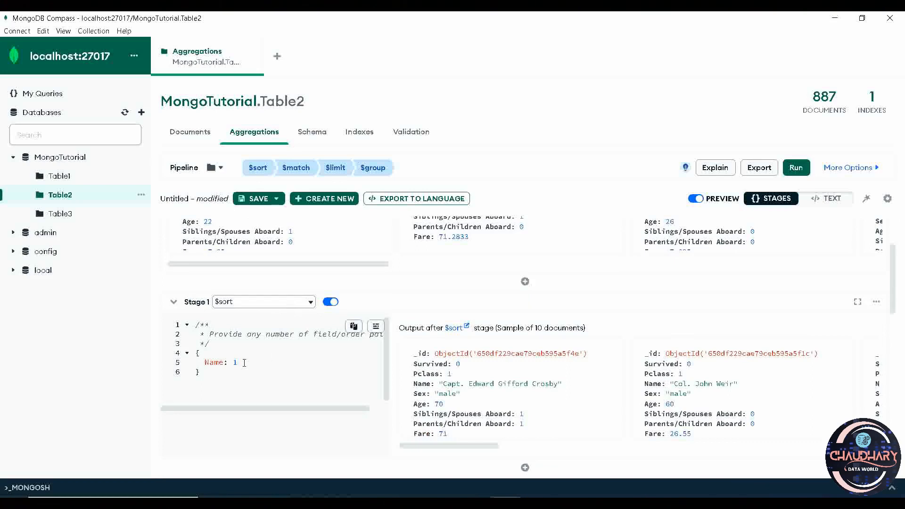
left_click_drag(244, 362, 204, 360)
scroll(500, 392, "down", 1)
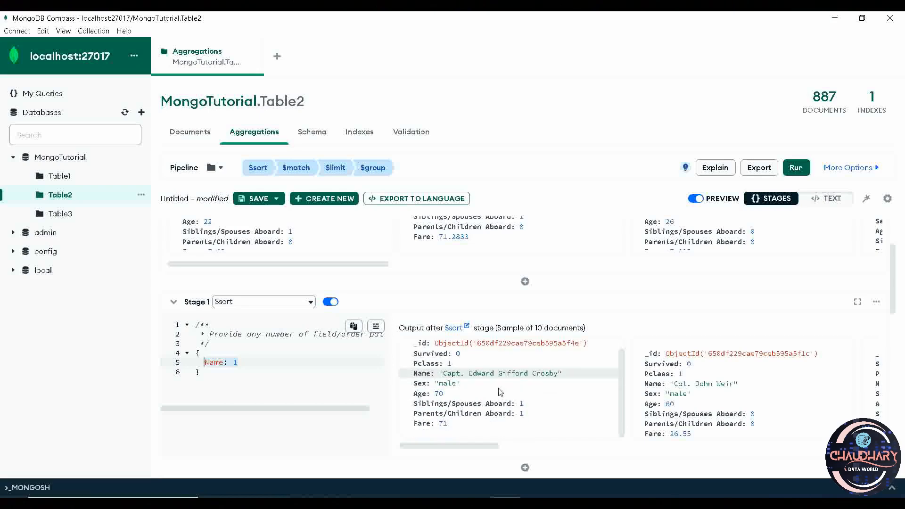
scroll(500, 392, "up", 1)
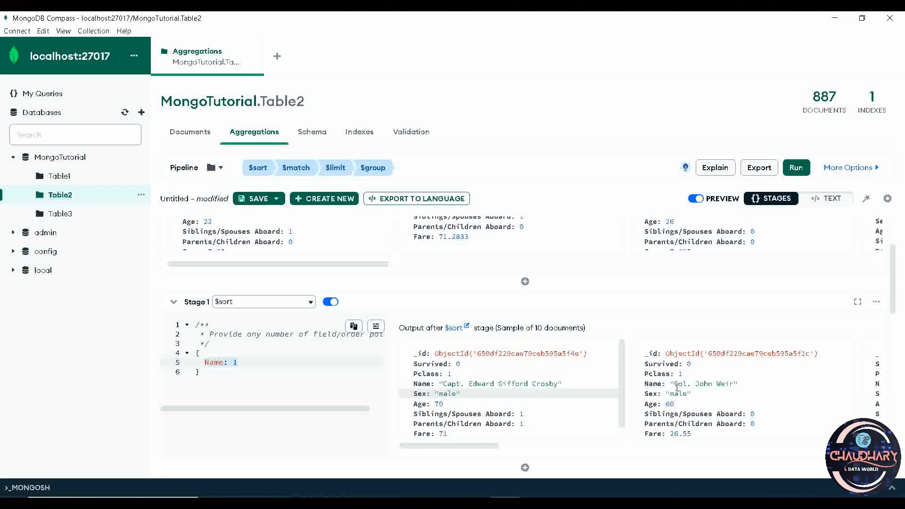
scroll(717, 375, "down", 1)
scroll(722, 389, "up", 1)
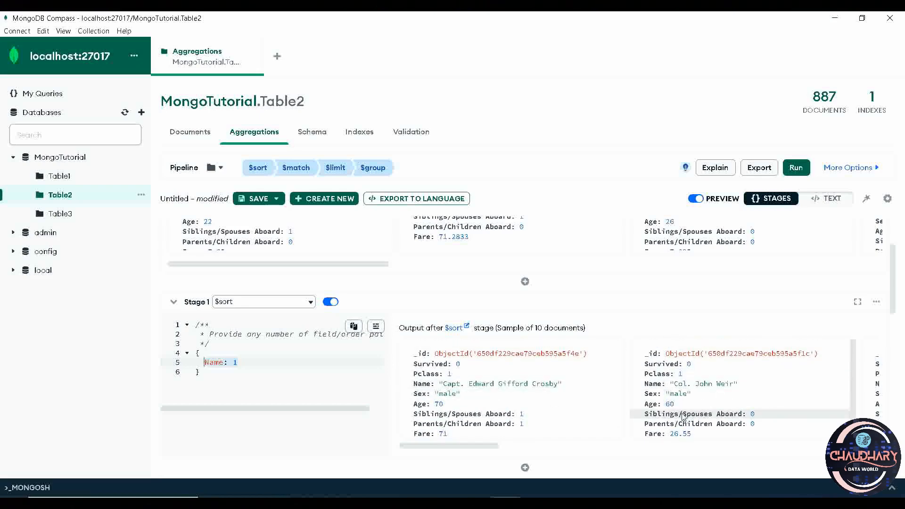
scroll(593, 424, "right", 5)
scroll(593, 425, "right", 10)
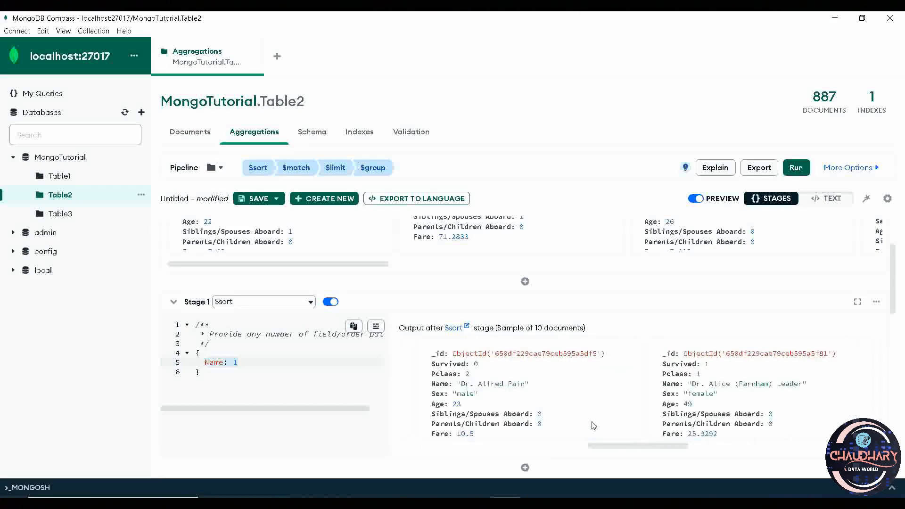
scroll(592, 425, "right", 4)
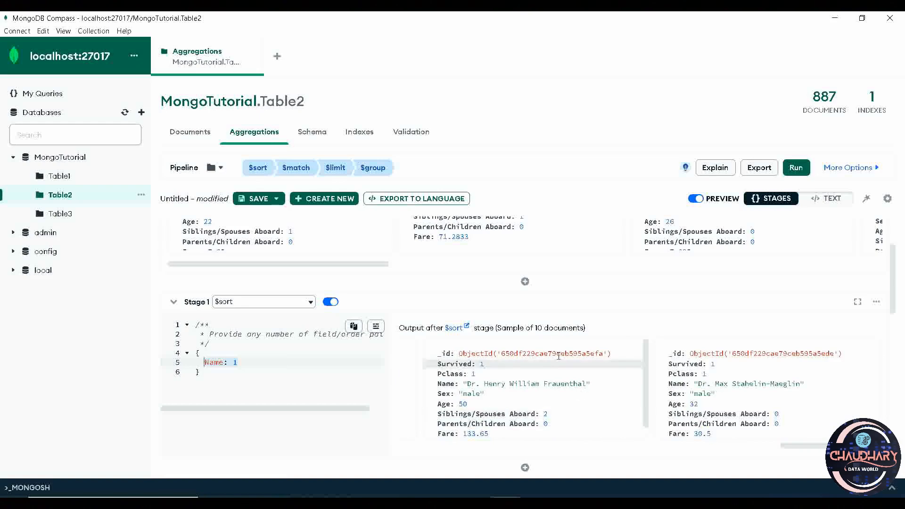
left_click_drag(536, 331, 599, 334)
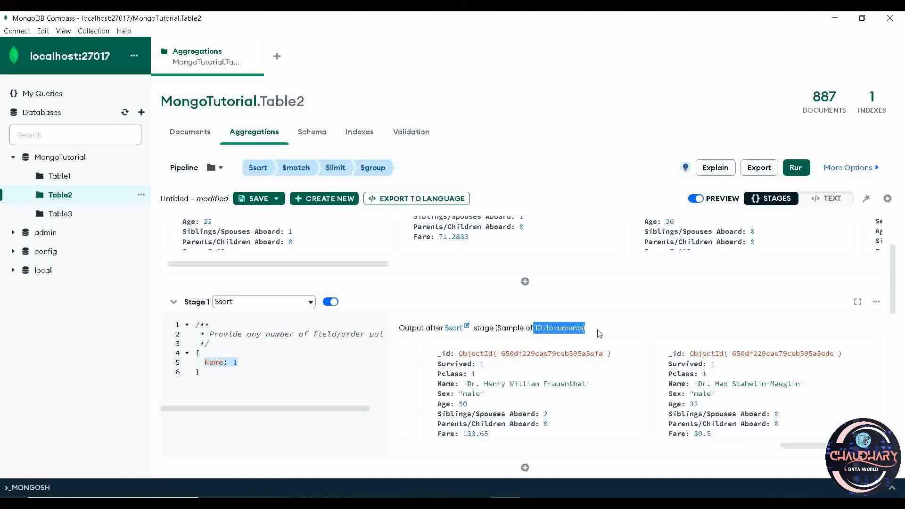
scroll(586, 414, "left", 15)
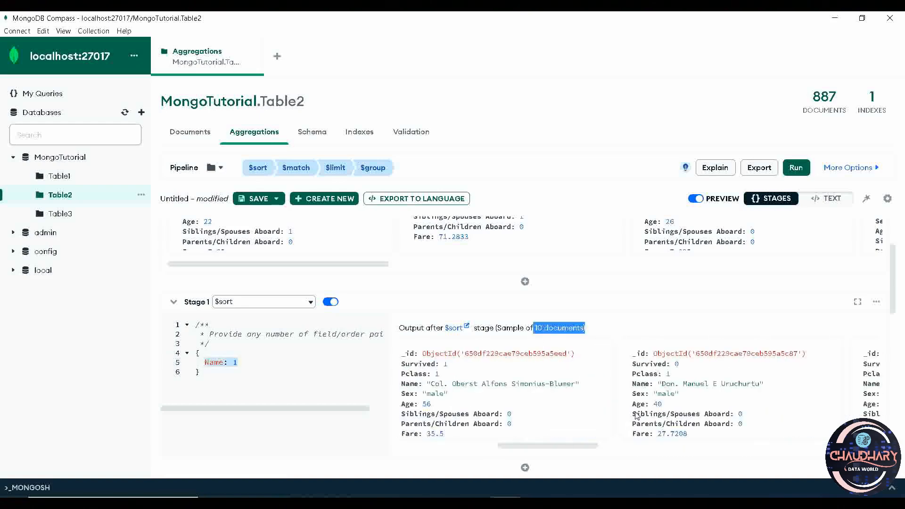
scroll(636, 415, "left", 5)
Examine the $match stage's Survived : 1 query together with its sample output.
scroll(286, 434, "down", 2)
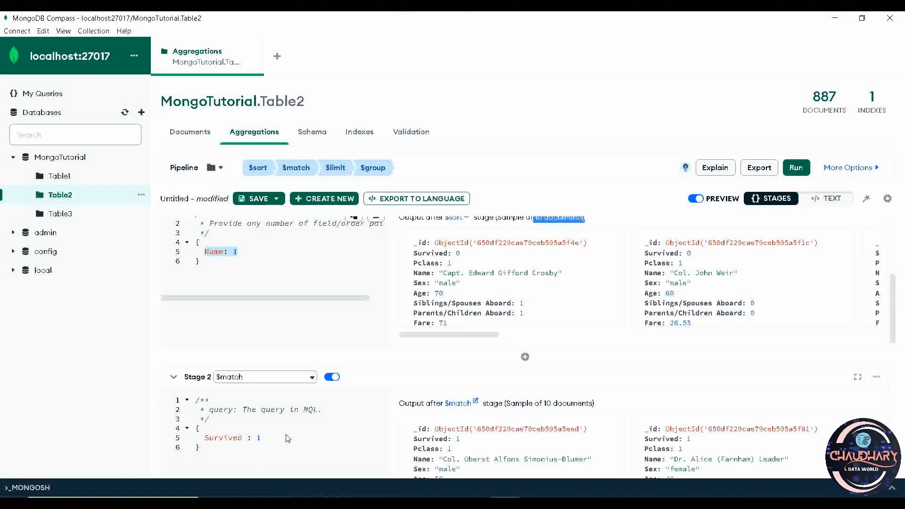
scroll(287, 438, "down", 3)
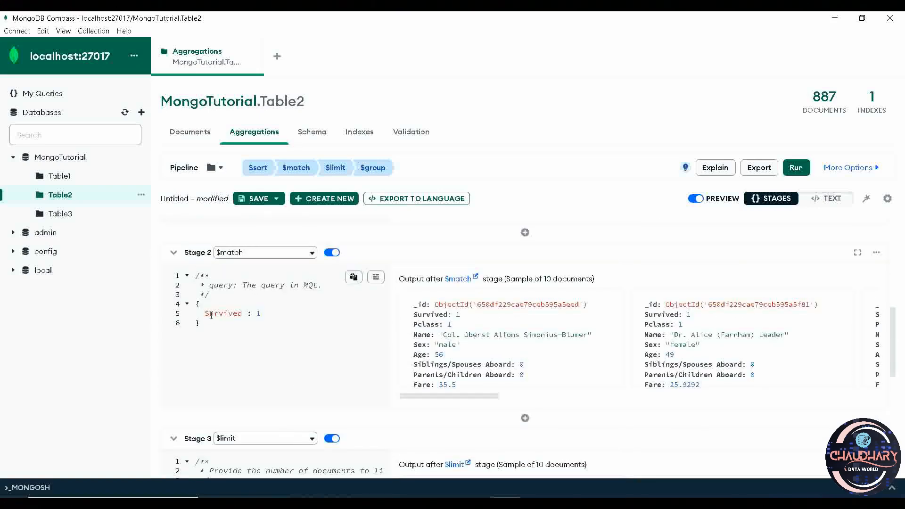
left_click_drag(206, 314, 304, 315)
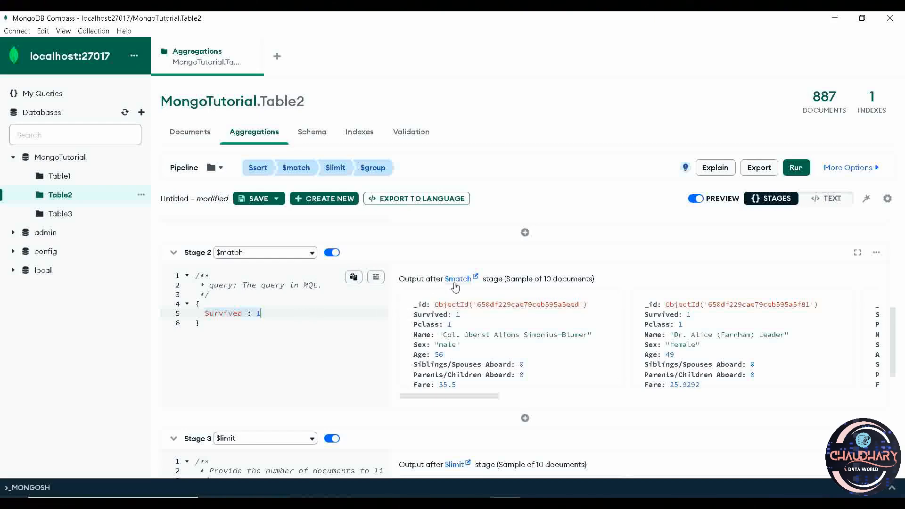
mouse_move(468, 276)
Examine the $limit and $group stages and retrace how the pipeline flows from the source documents through every stage.
scroll(272, 389, "down", 3)
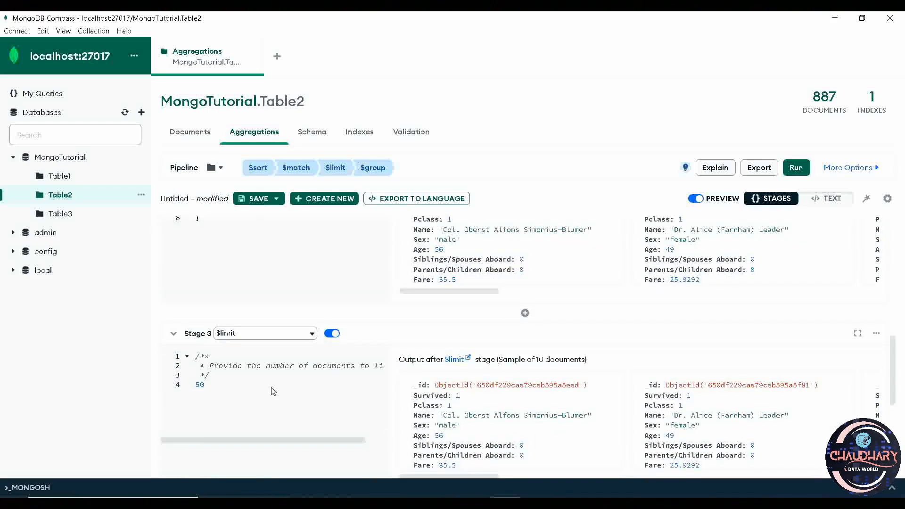
scroll(228, 349, "down", 5)
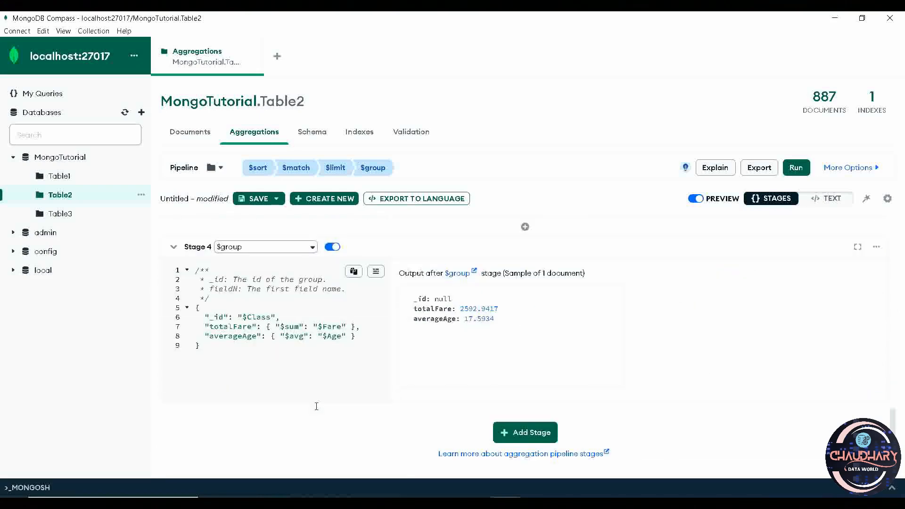
scroll(317, 406, "up", 5)
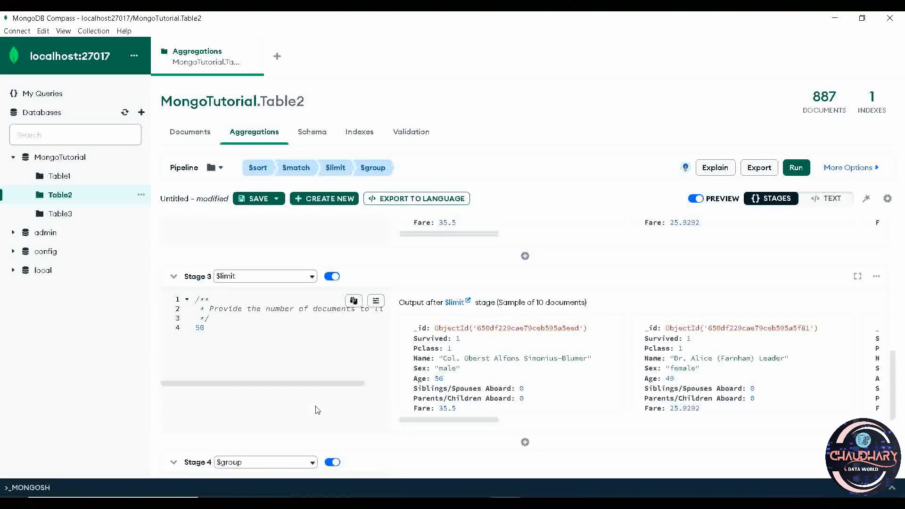
scroll(318, 410, "up", 4)
scroll(316, 407, "up", 3)
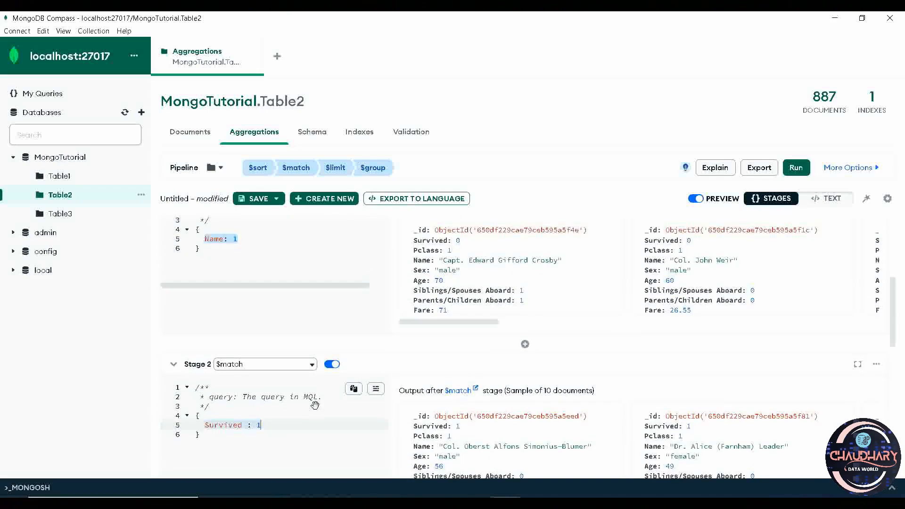
scroll(315, 405, "up", 5)
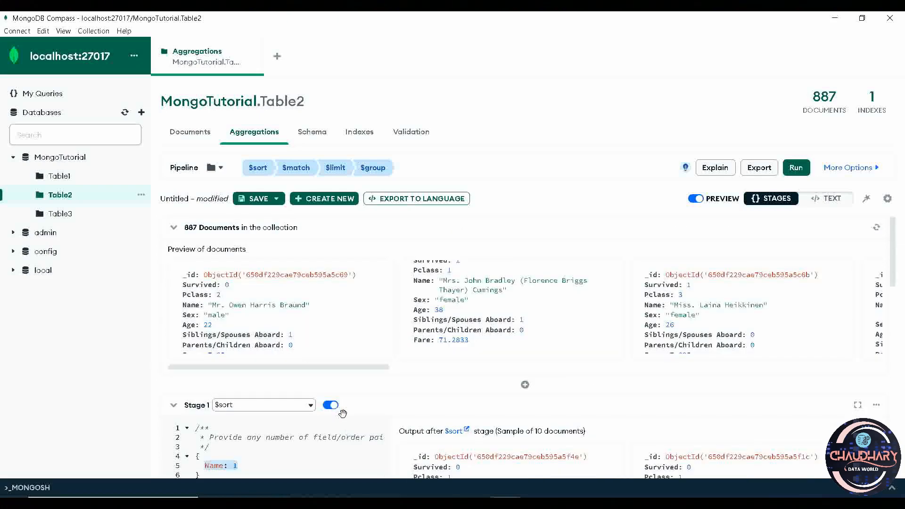
scroll(343, 414, "down", 10)
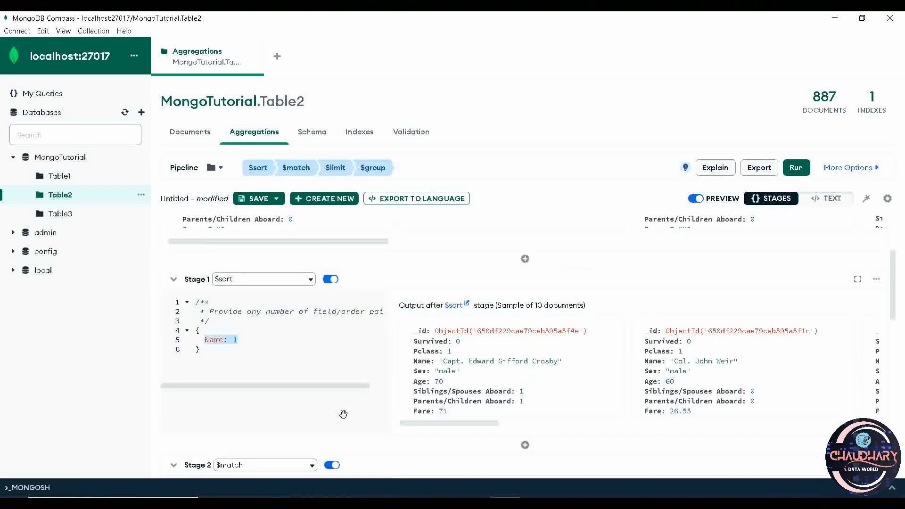
scroll(343, 414, "down", 5)
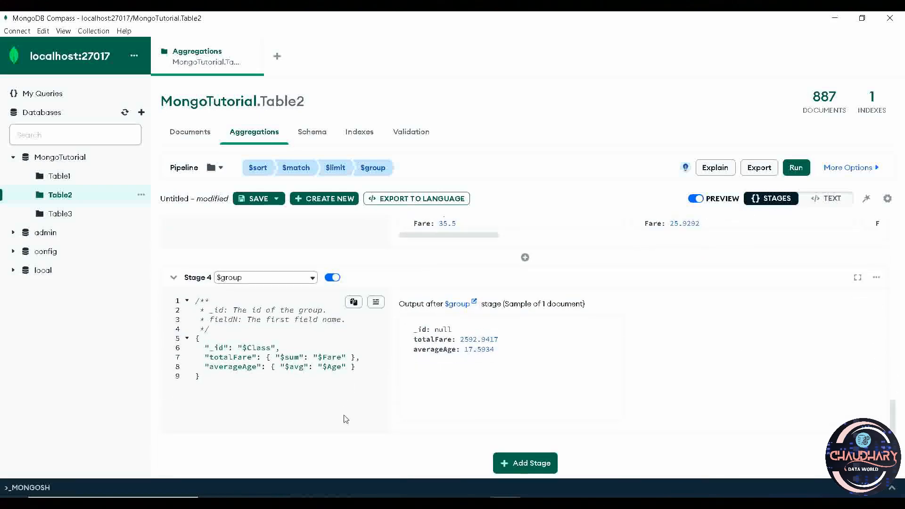
scroll(346, 419, "up", 5)
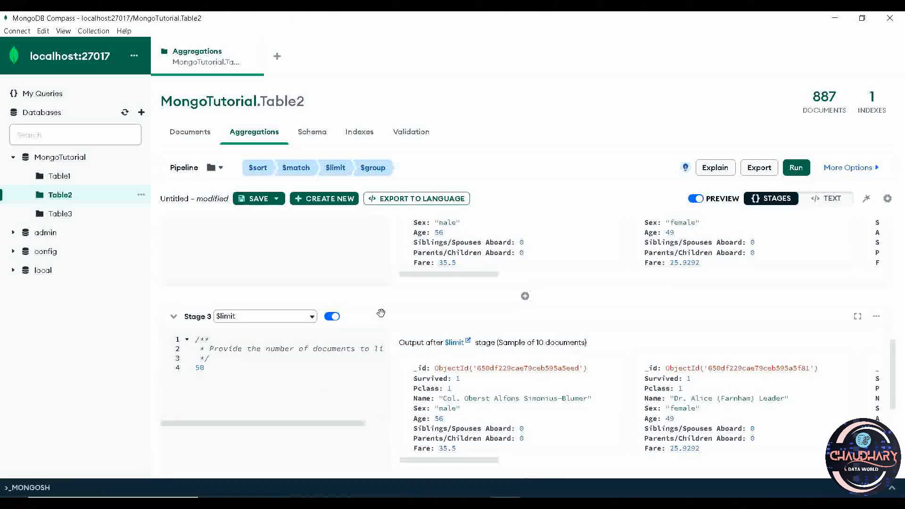
Add an empty fifth stage after $group and look through the list of available stage operators.
scroll(323, 311, "up", 3)
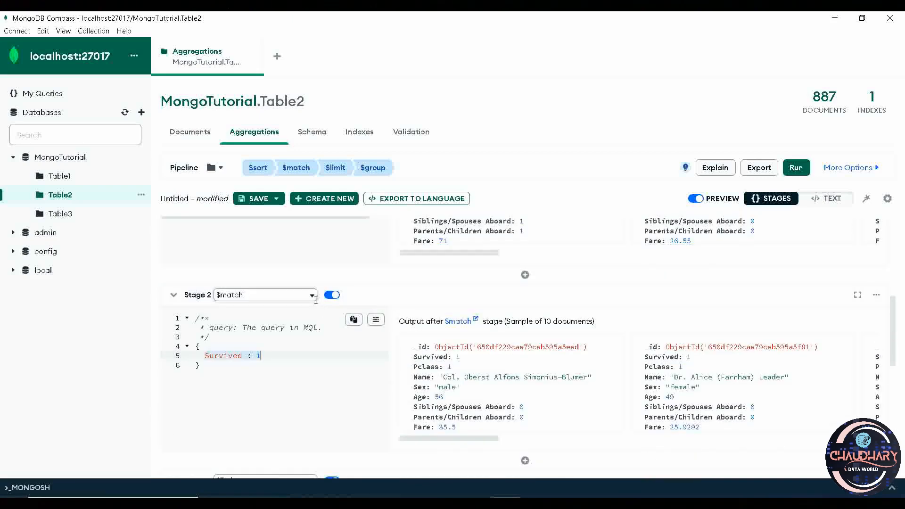
scroll(316, 302, "down", 8)
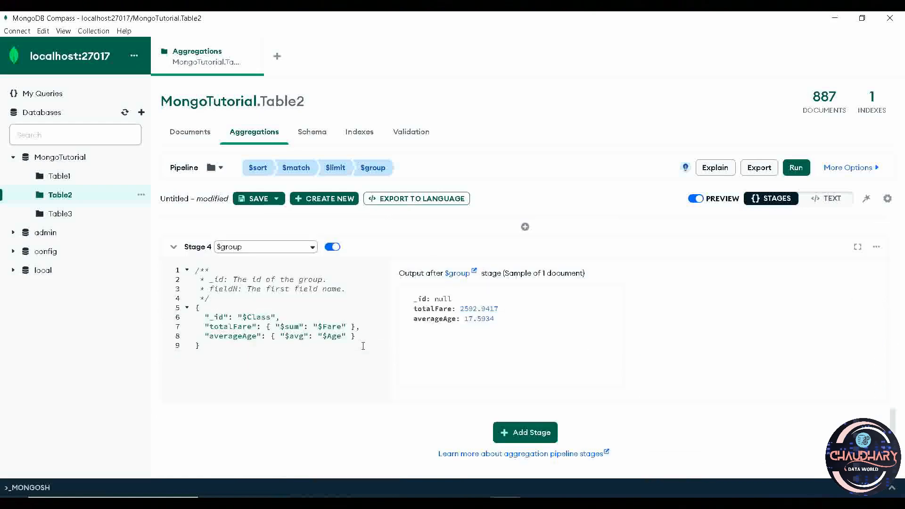
left_click(534, 430)
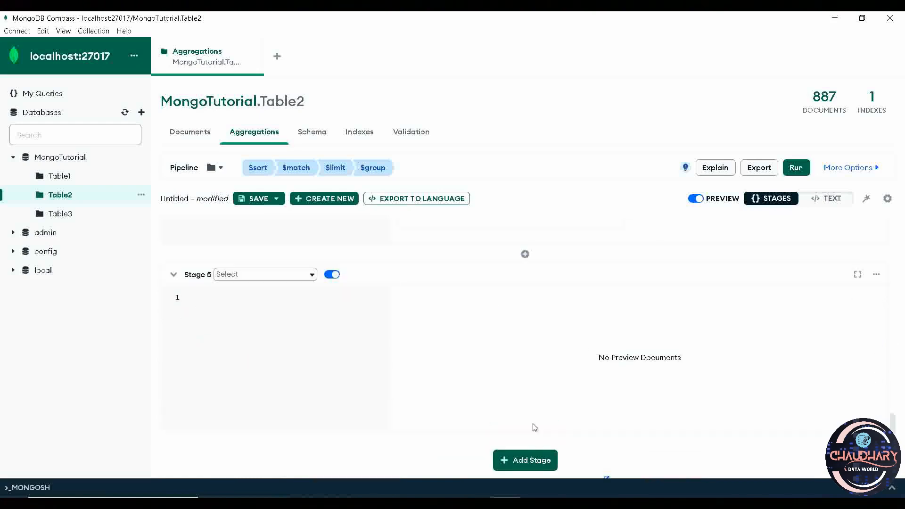
left_click(313, 276)
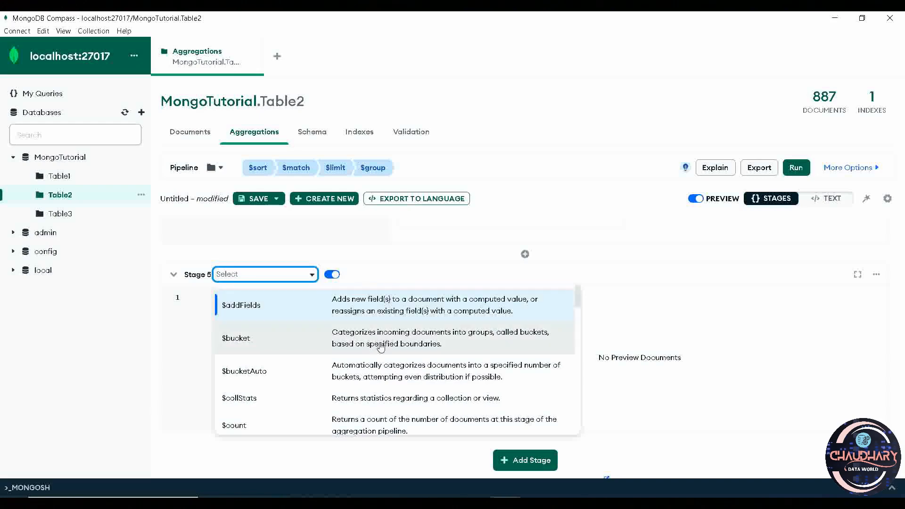
scroll(382, 347, "down", 1)
scroll(382, 347, "up", 2)
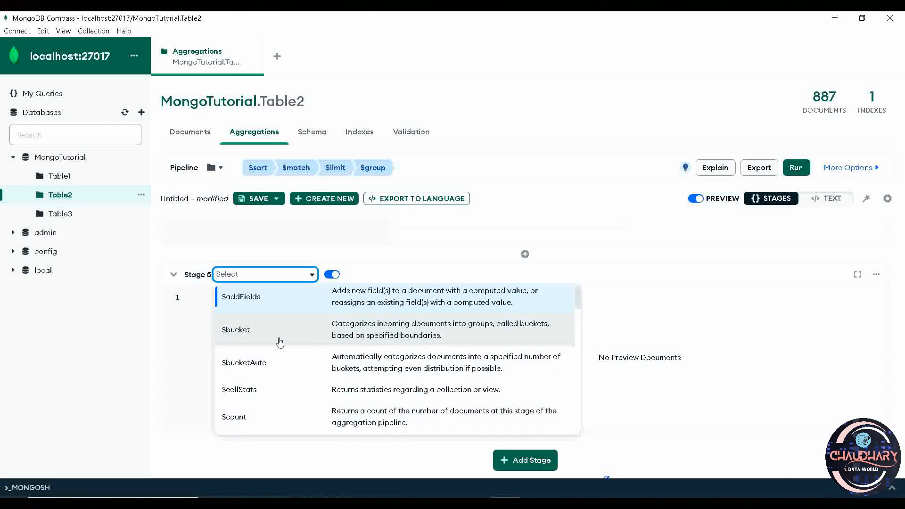
scroll(344, 384, "down", 1)
scroll(344, 383, "down", 1)
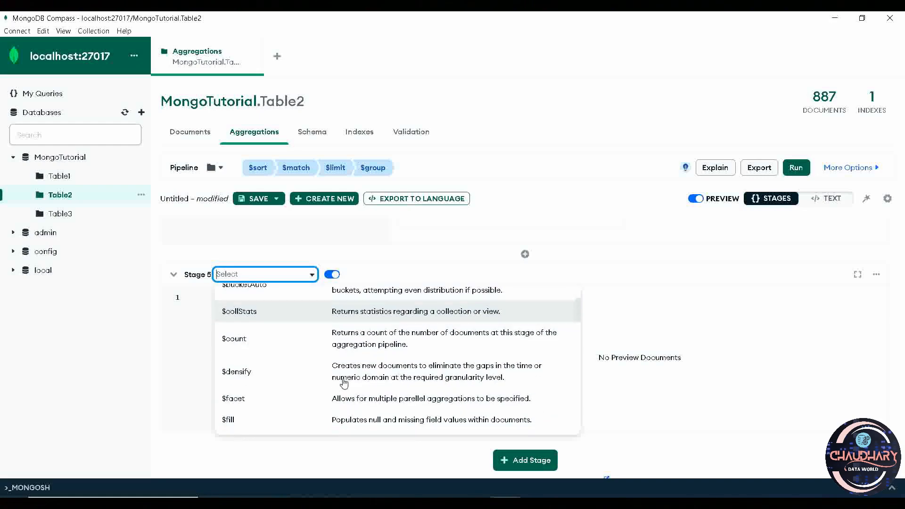
scroll(344, 369, "down", 10)
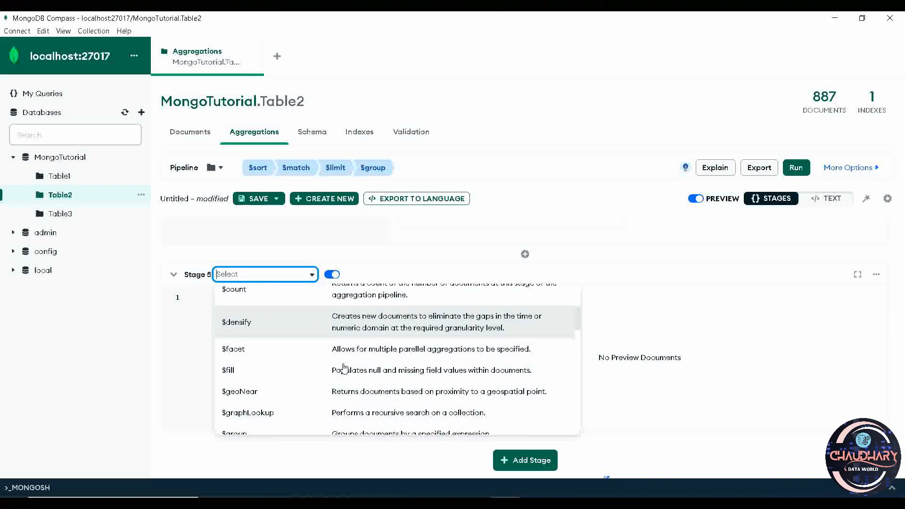
scroll(344, 369, "down", 8)
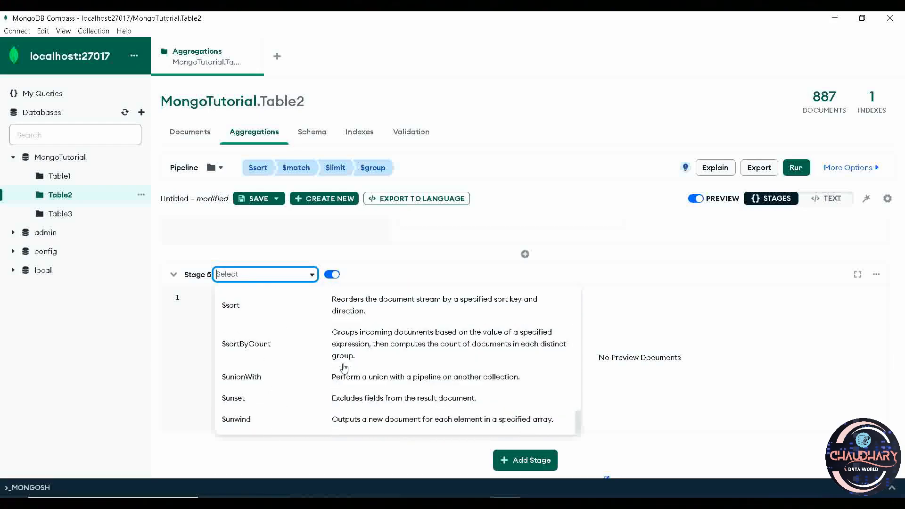
scroll(345, 369, "up", 15)
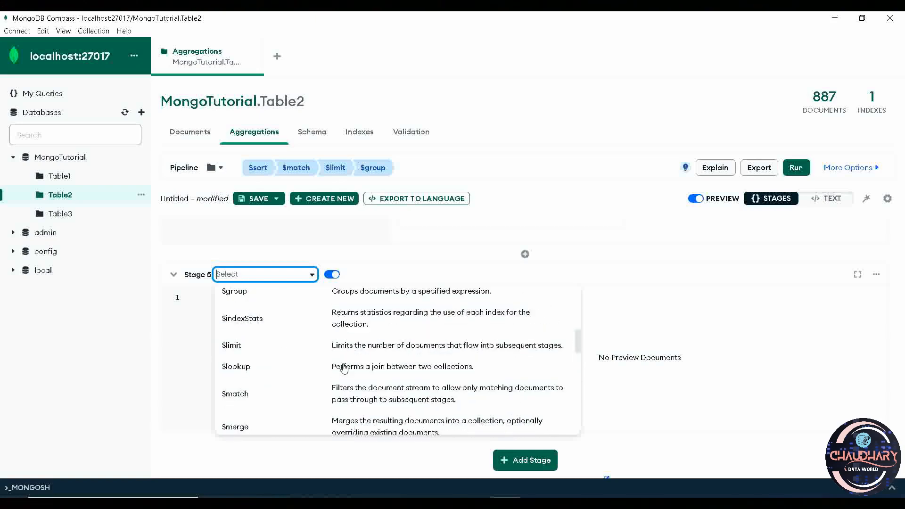
scroll(345, 369, "up", 4)
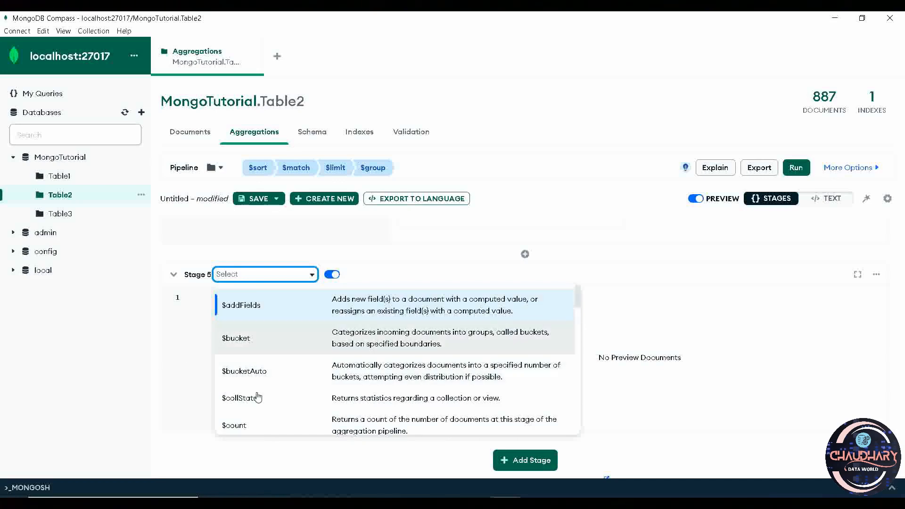
left_click(160, 354)
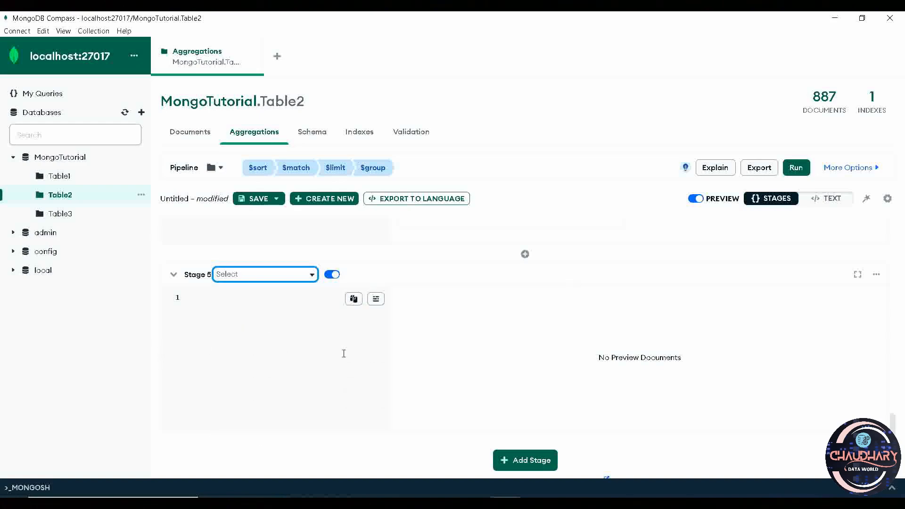
Delete the empty fifth stage from the pipeline.
left_click(876, 281)
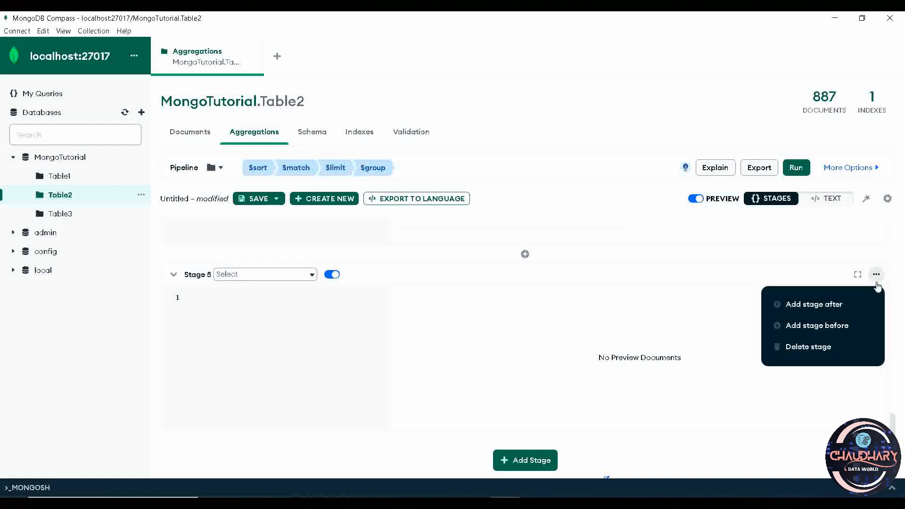
left_click(837, 351)
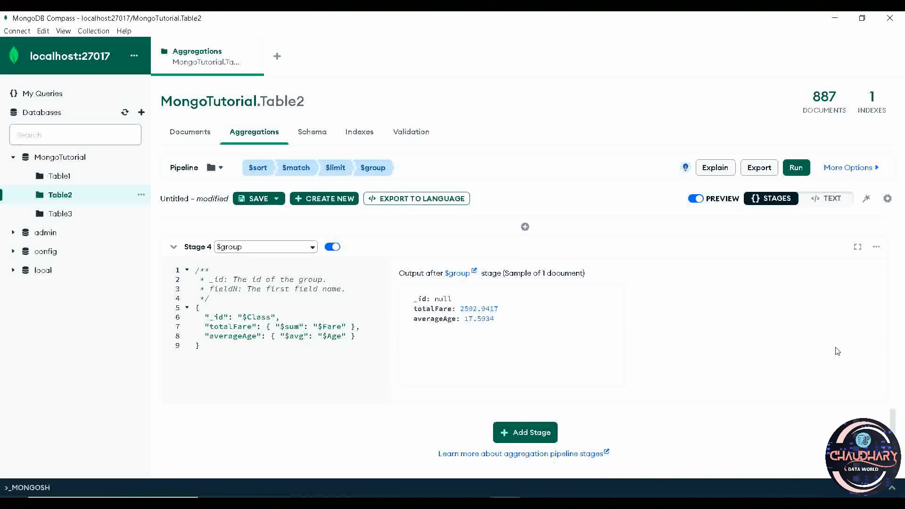
Review the $match stage's Survived : 1 query and the $limit stage's value of 50 again.
scroll(630, 375, "up", 3)
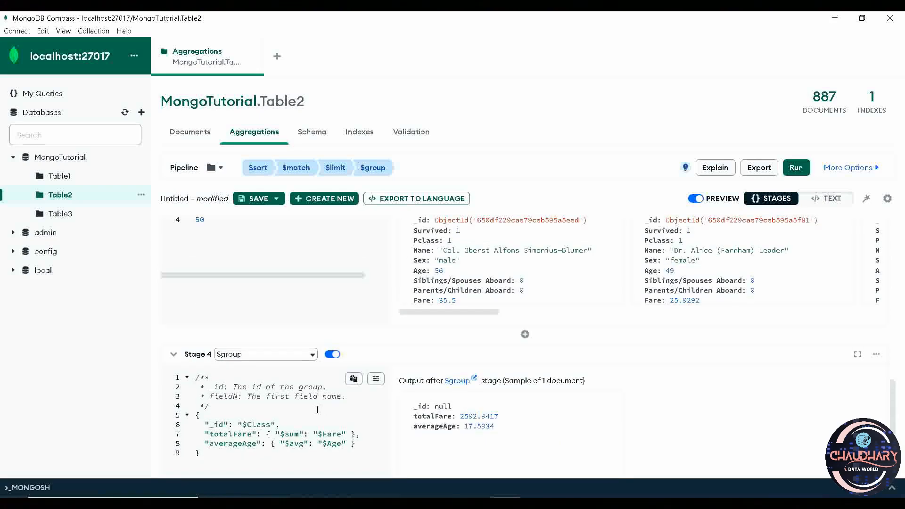
scroll(318, 410, "down", 3)
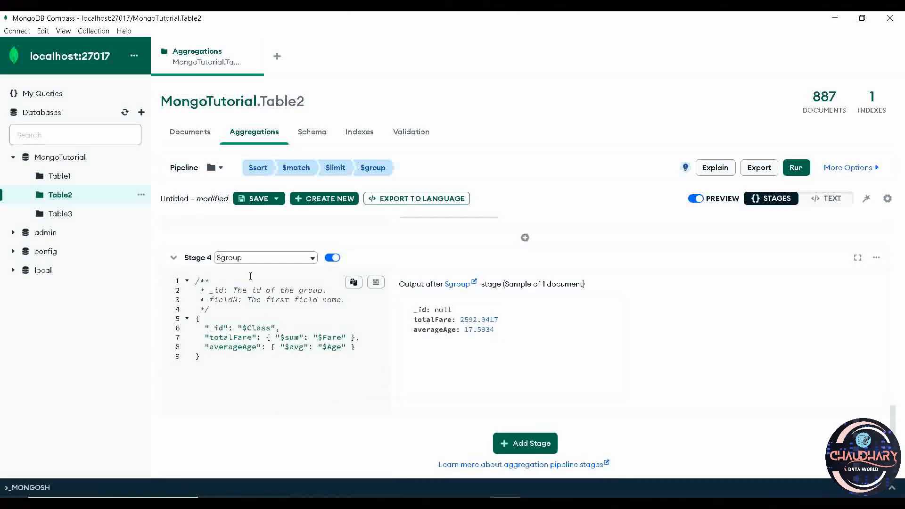
scroll(257, 281, "up", 5)
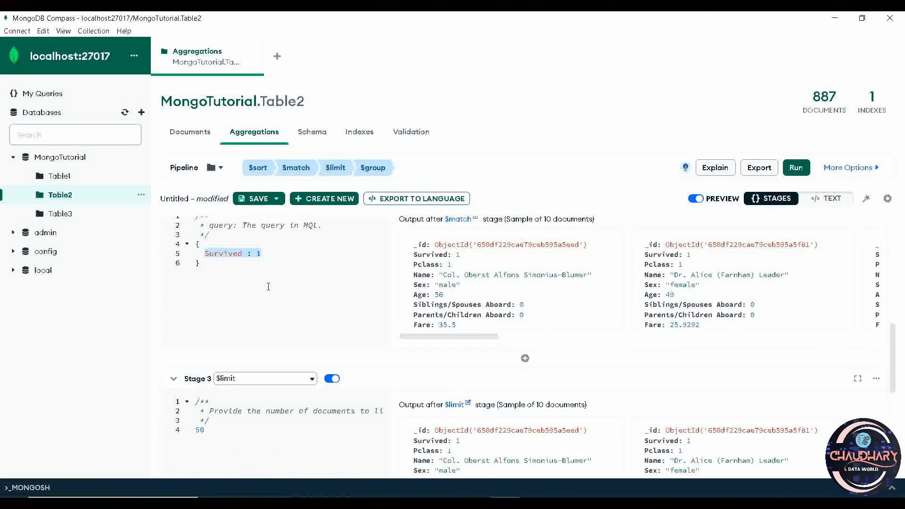
scroll(228, 420, "up", 3)
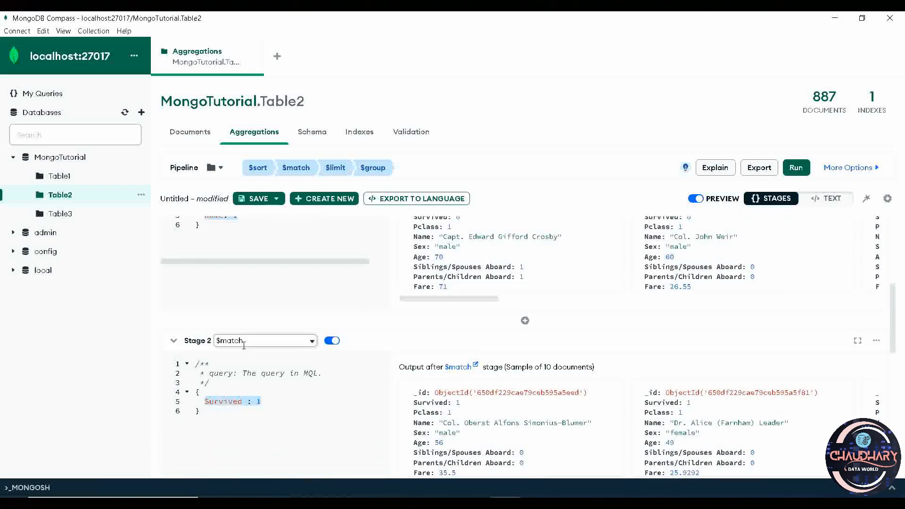
scroll(271, 424, "down", 3)
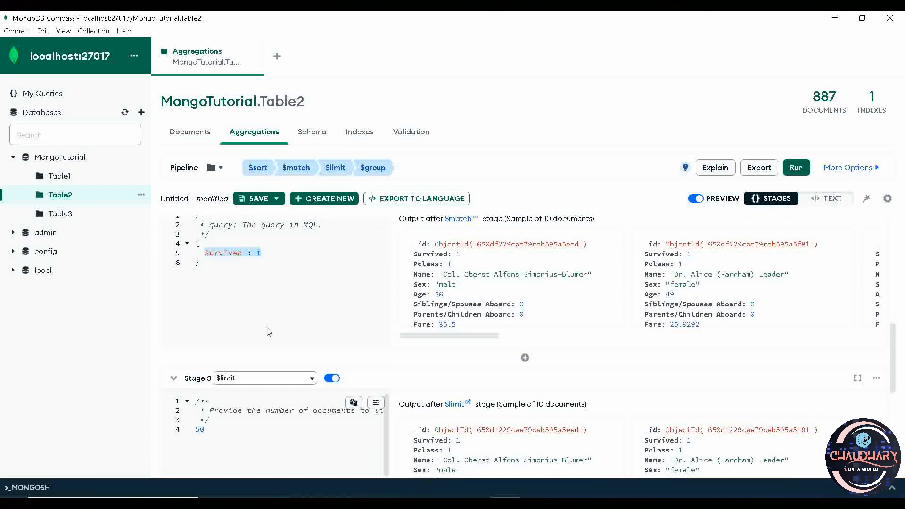
scroll(302, 286, "down", 2)
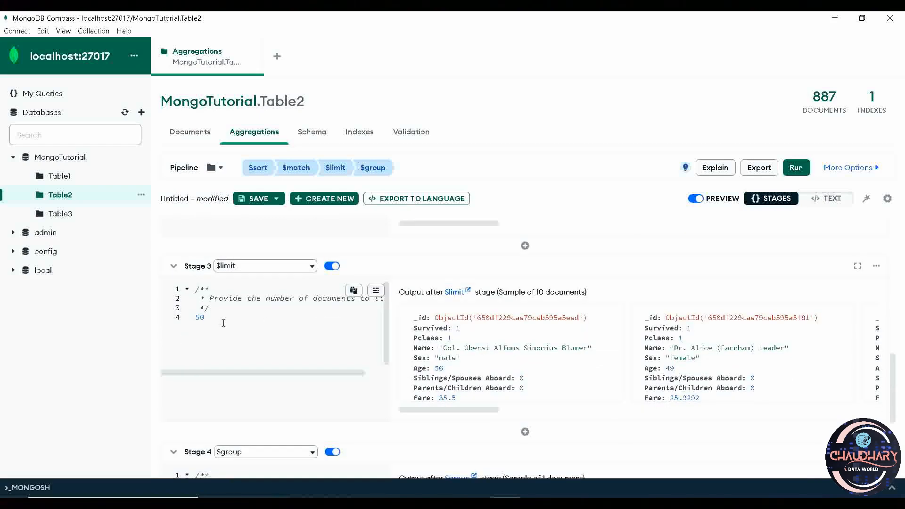
left_click_drag(224, 322, 185, 320)
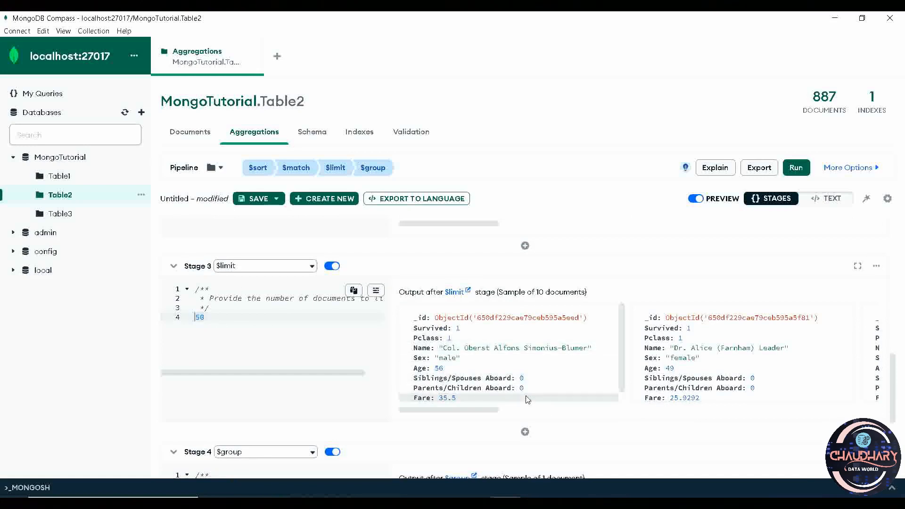
Examine the $group stage's $sum of Fare and $avg of Age expressions against the totalFare and averageAge fields in its output.
scroll(383, 384, "down", 3)
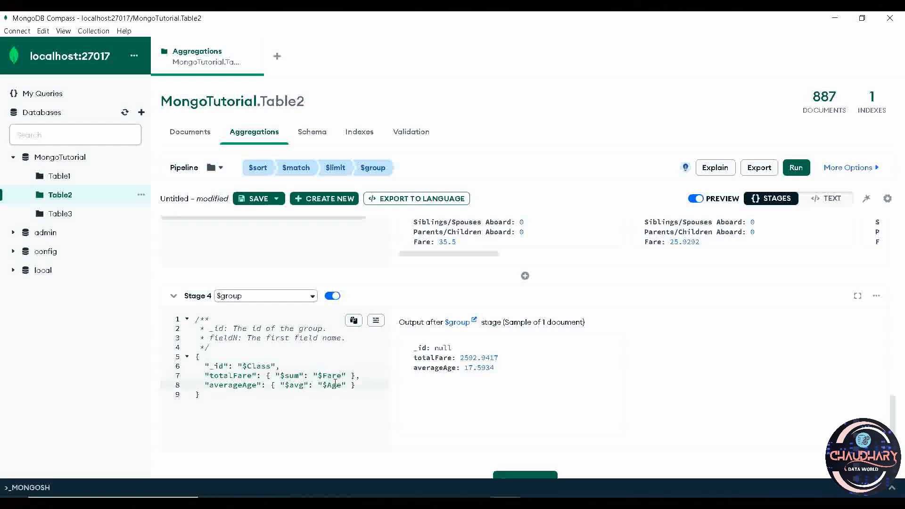
left_click(336, 384)
double_click(333, 375)
scroll(321, 321, "up", 3)
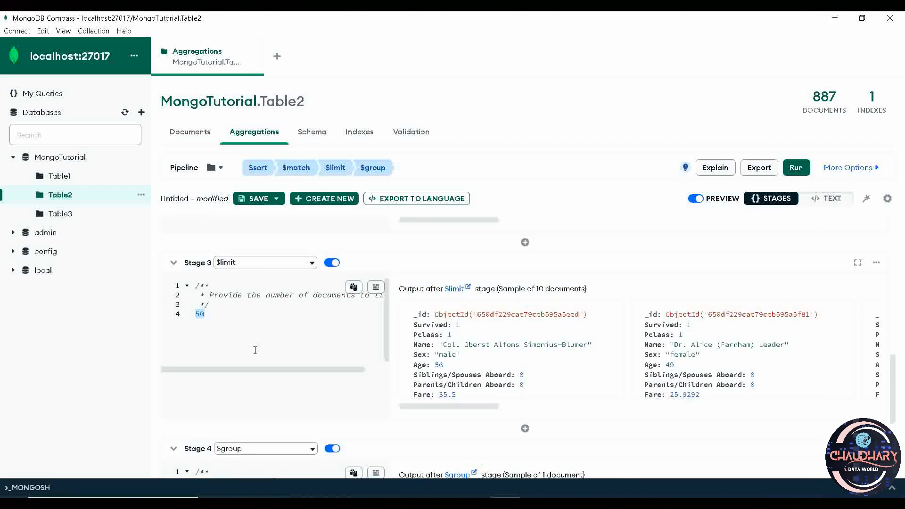
scroll(279, 358, "down", 1)
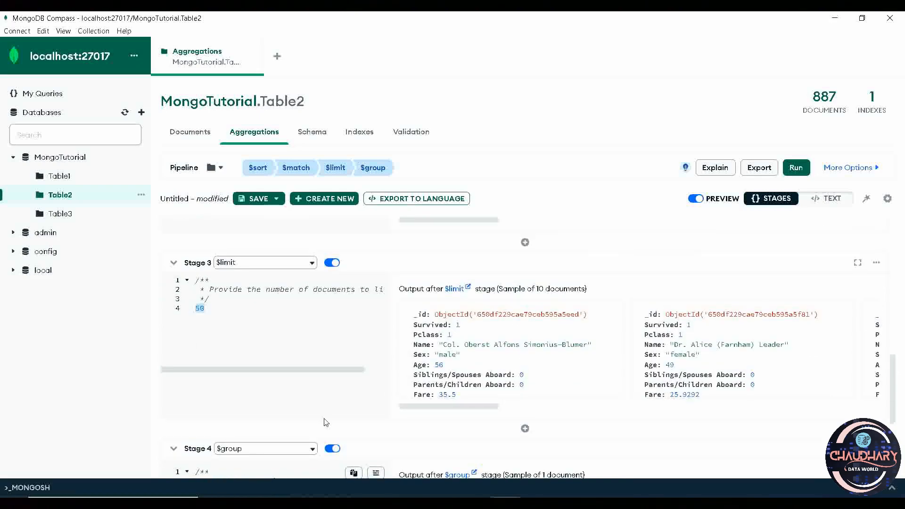
scroll(323, 420, "down", 3)
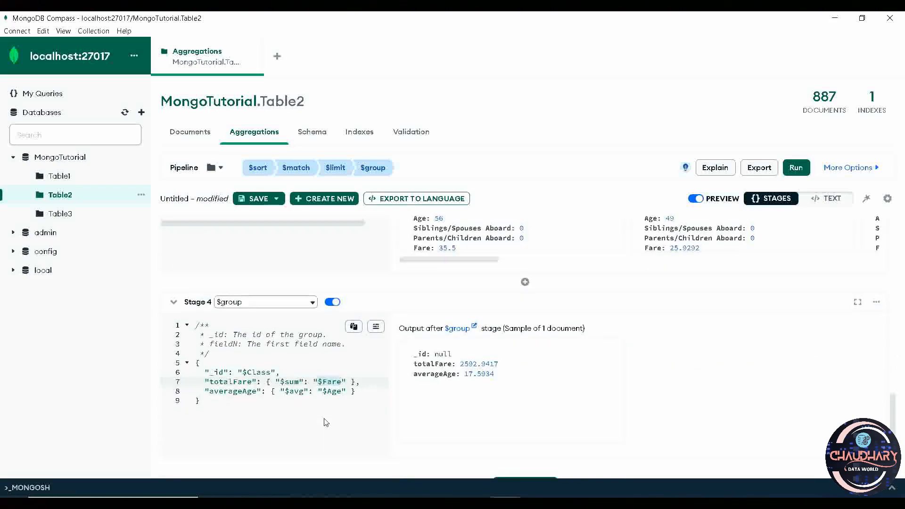
double_click(434, 365)
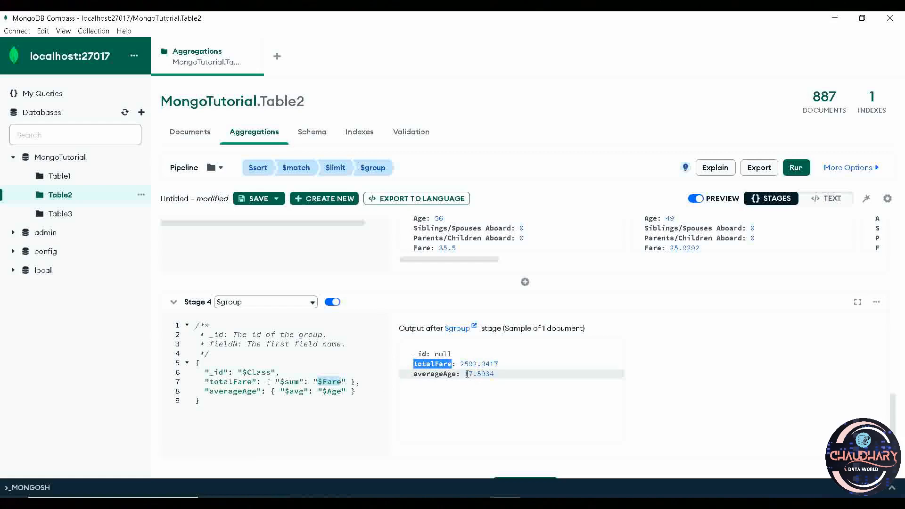
left_click_drag(465, 374, 501, 377)
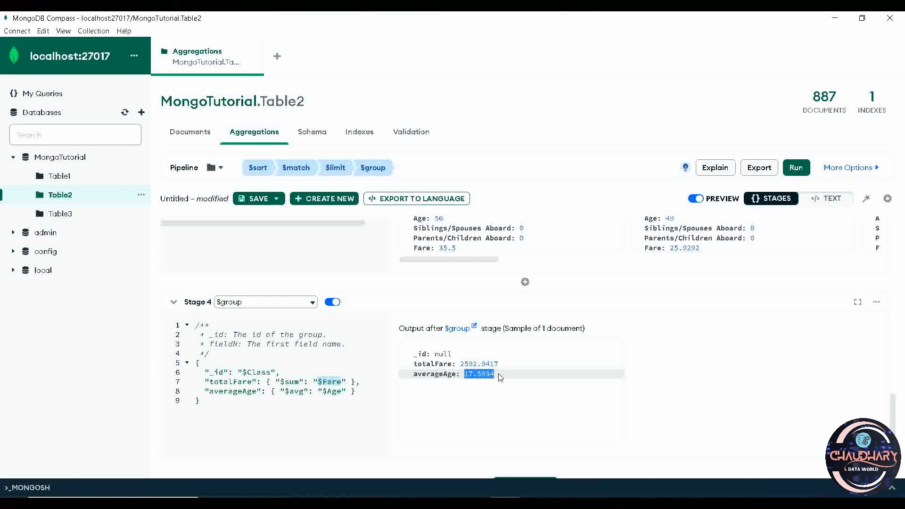
Add an $out stage as the fifth pipeline stage and read its description of how results are persisted.
scroll(500, 377, "up", 15)
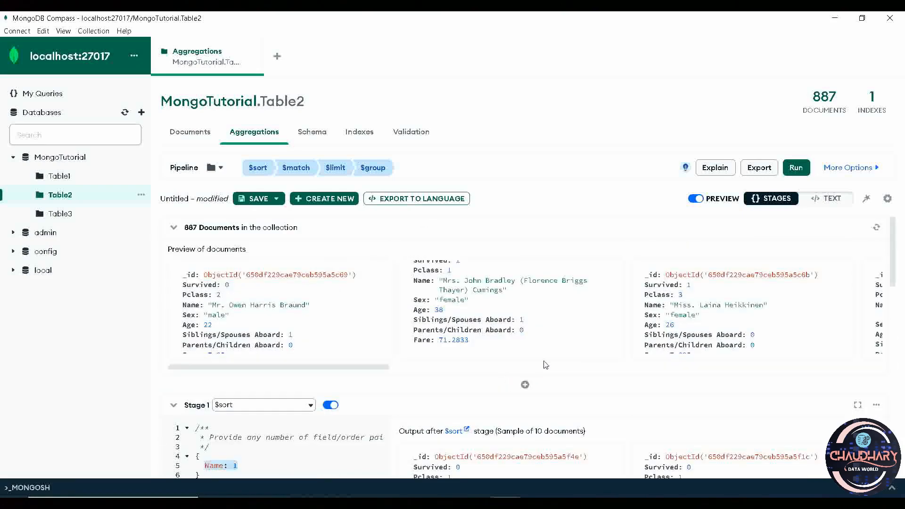
scroll(596, 353, "down", 15)
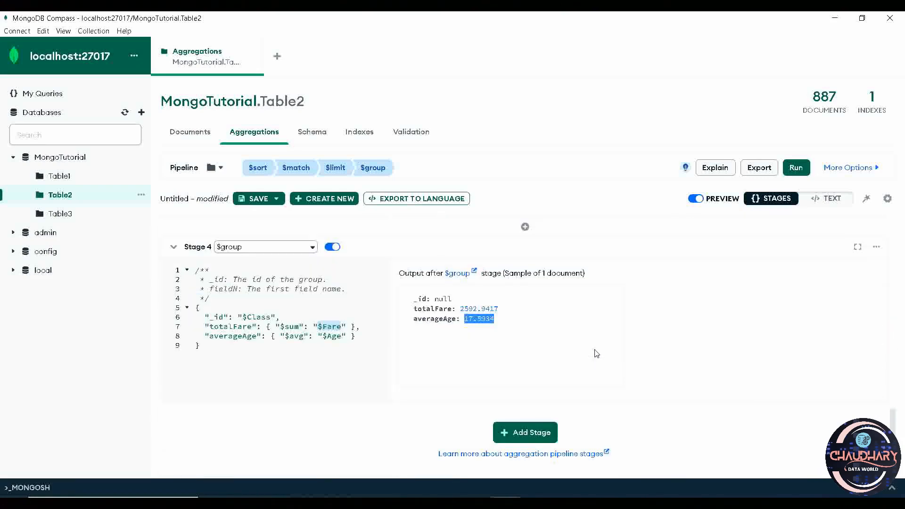
left_click(538, 431)
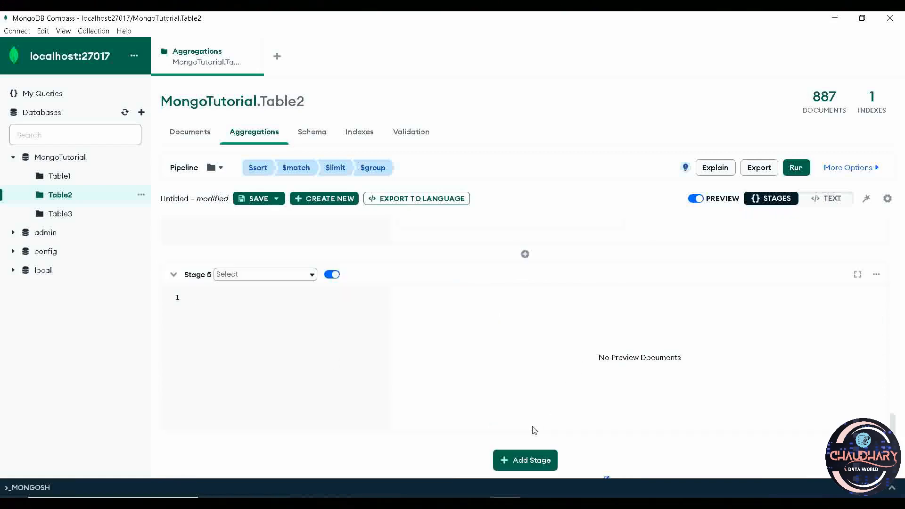
left_click(312, 273)
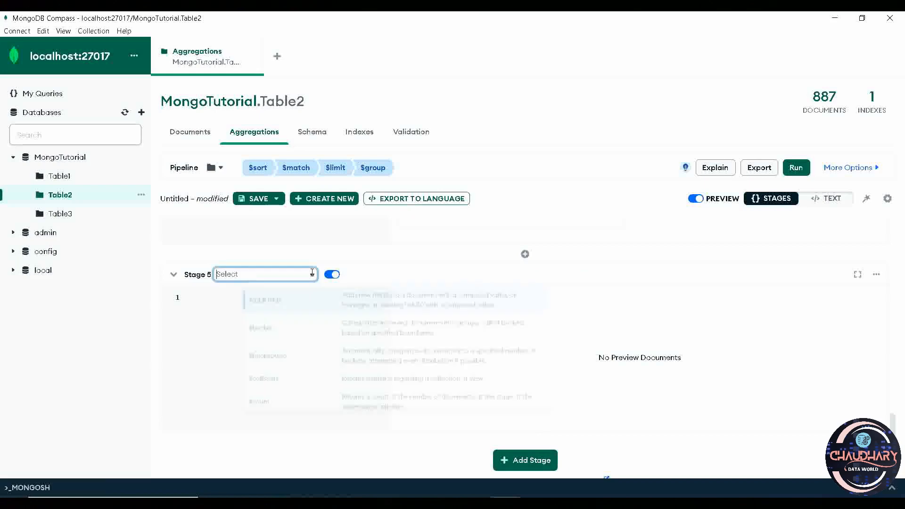
type("OUT")
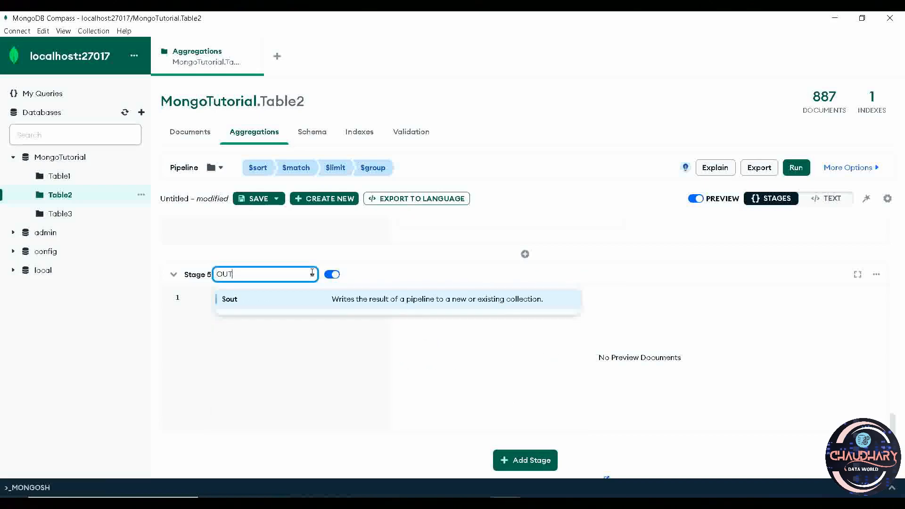
left_click(330, 298)
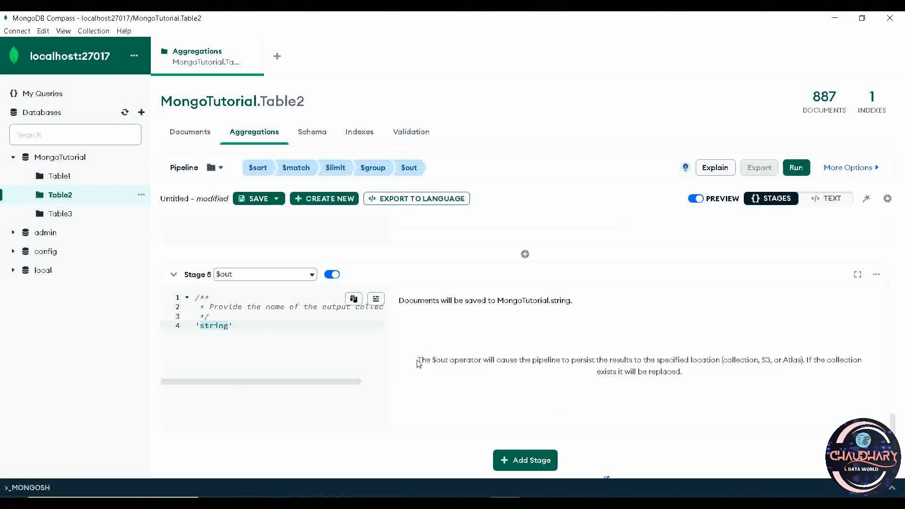
left_click_drag(417, 361, 634, 352)
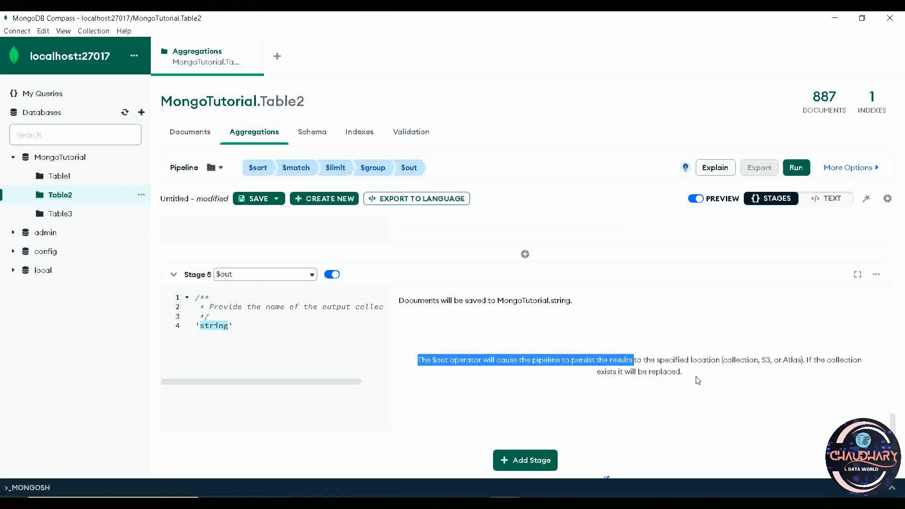
Set the $out stage's output collection name to 'Table4' and run the pipeline.
left_click(213, 328)
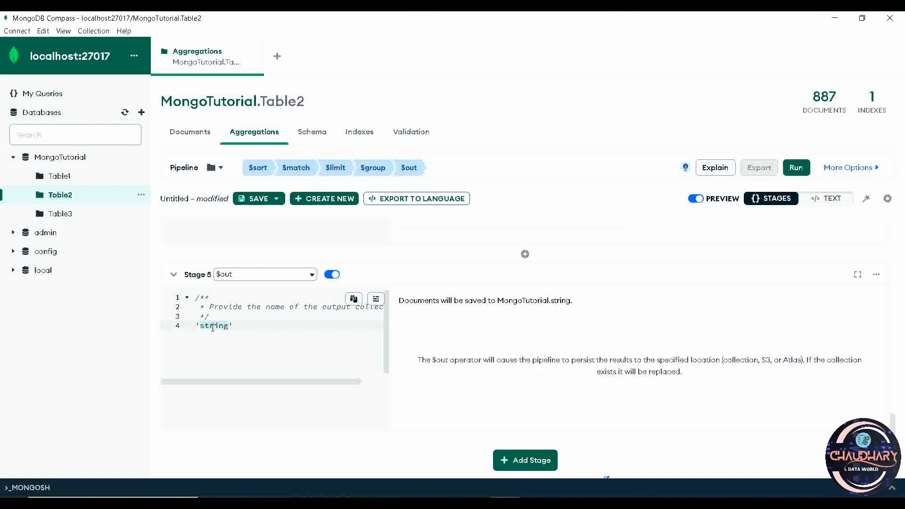
type("t")
key("BackSpace")
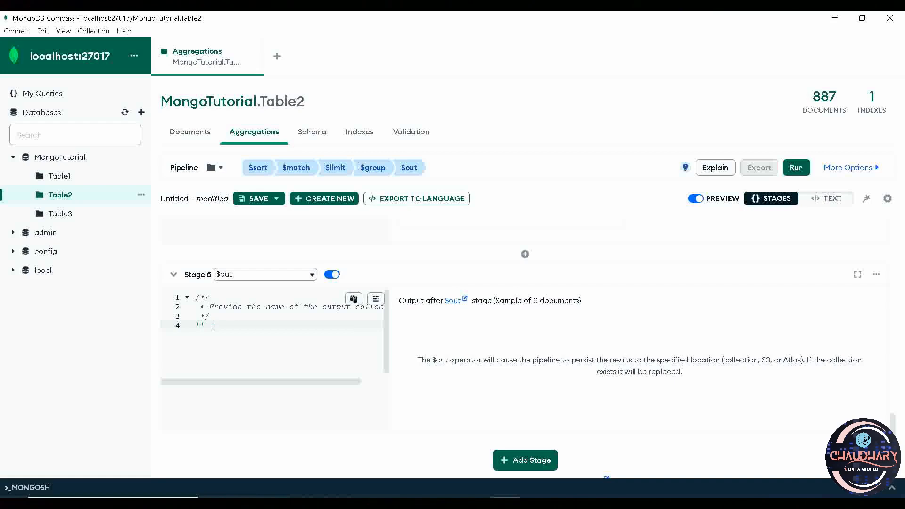
type("z")
key("BackSpace")
type("Ta")
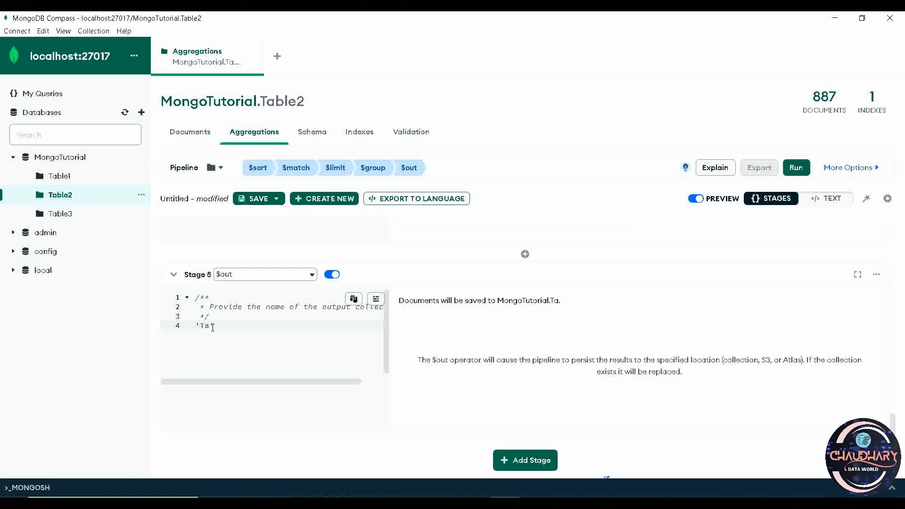
type("ble4")
left_click_drag(241, 326, 188, 326)
left_click(801, 169)
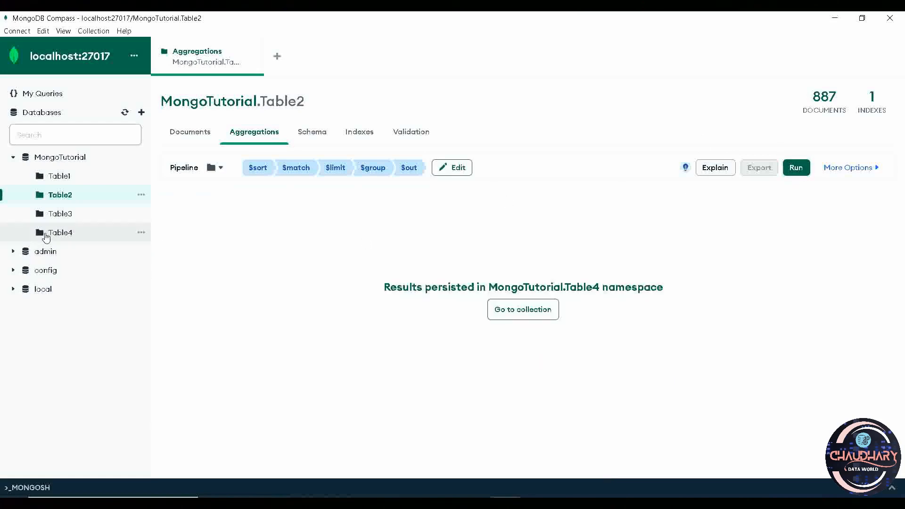
Open the Table4 collection in MongoTutorial and examine its saved document with all fields expanded.
left_click(46, 236)
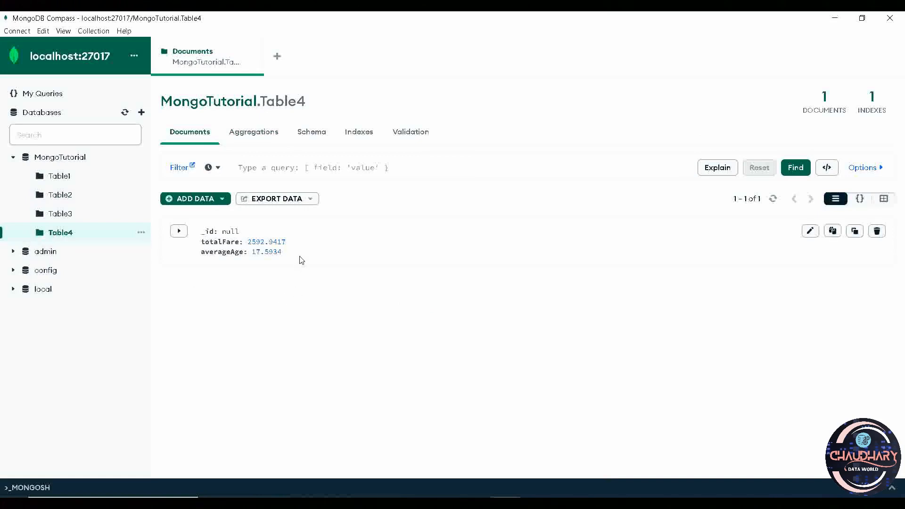
left_click_drag(285, 258, 203, 230)
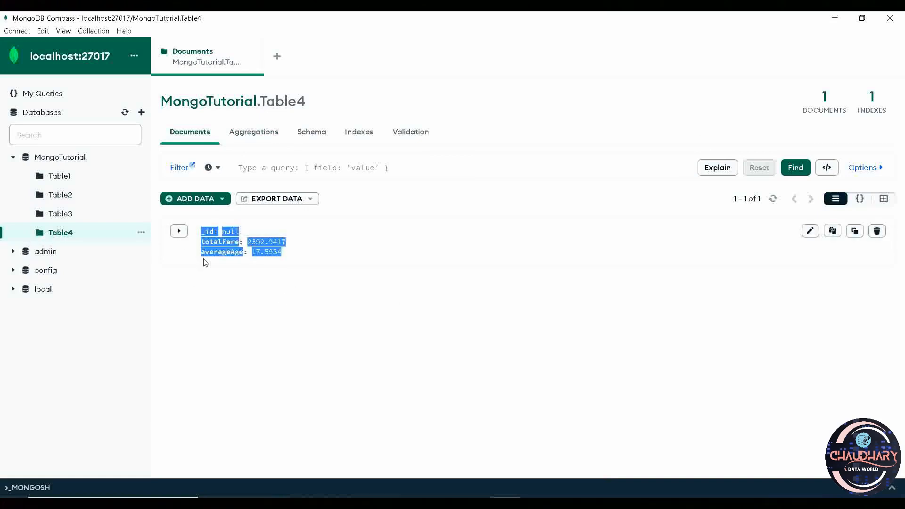
left_click(181, 236)
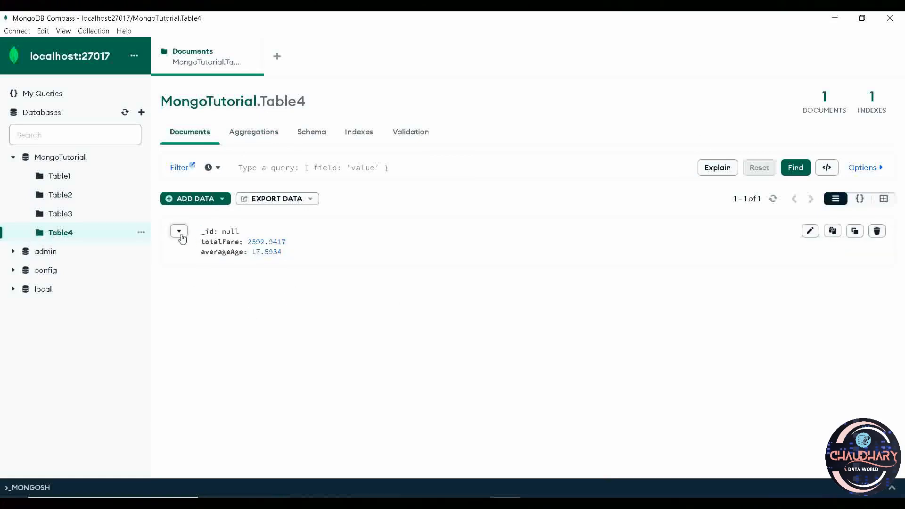